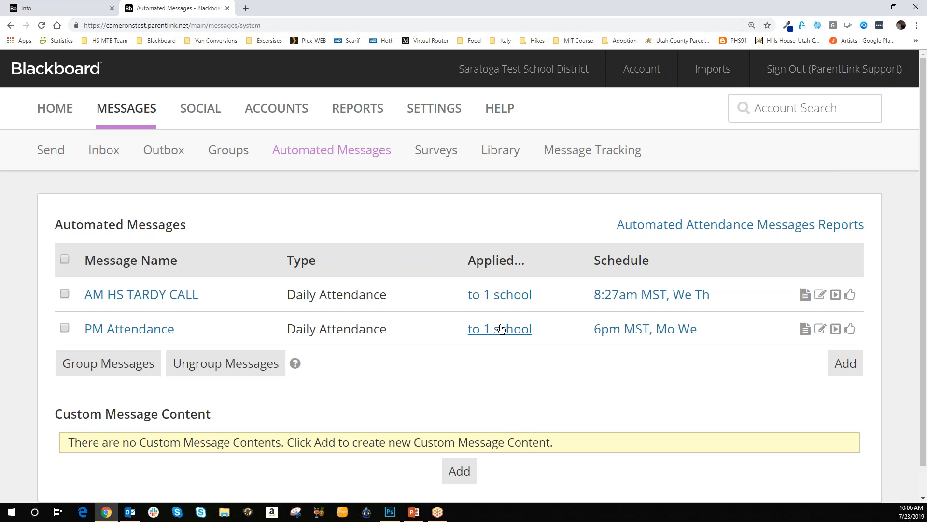
Add a new Custom Message Content entry and select Saratoga Test School District as its school
scroll(463, 331, down, 1)
drag(53, 383, 209, 380)
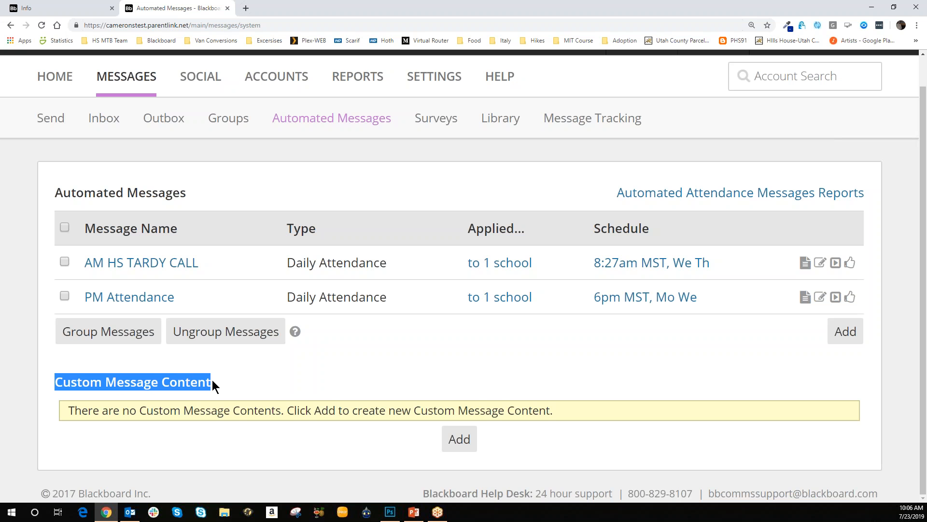
click(456, 441)
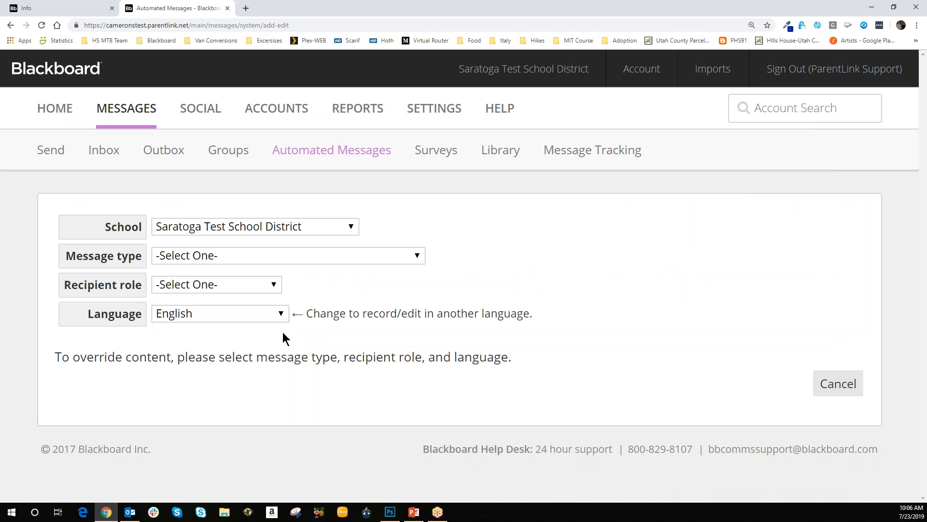
click(216, 231)
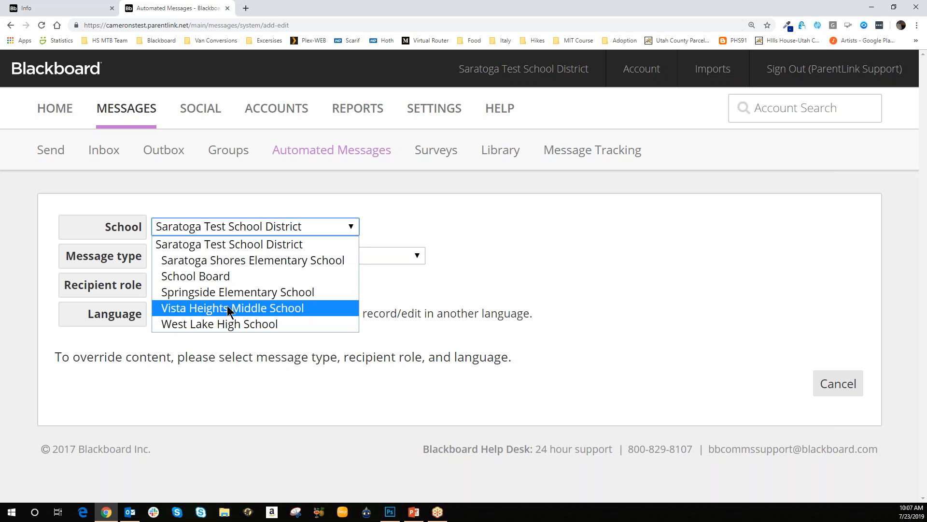
click(224, 245)
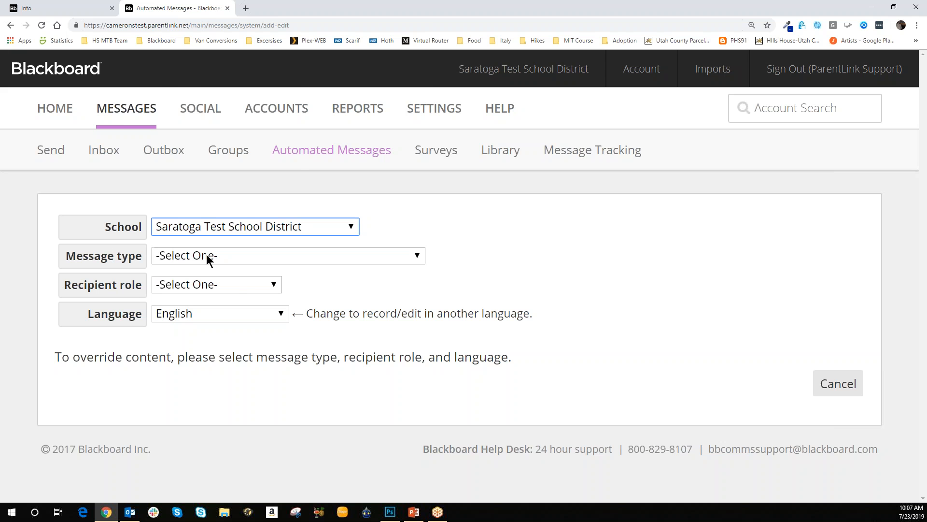
Set the message type to Daily Attendance Message and the recipient role to Parent
click(208, 260)
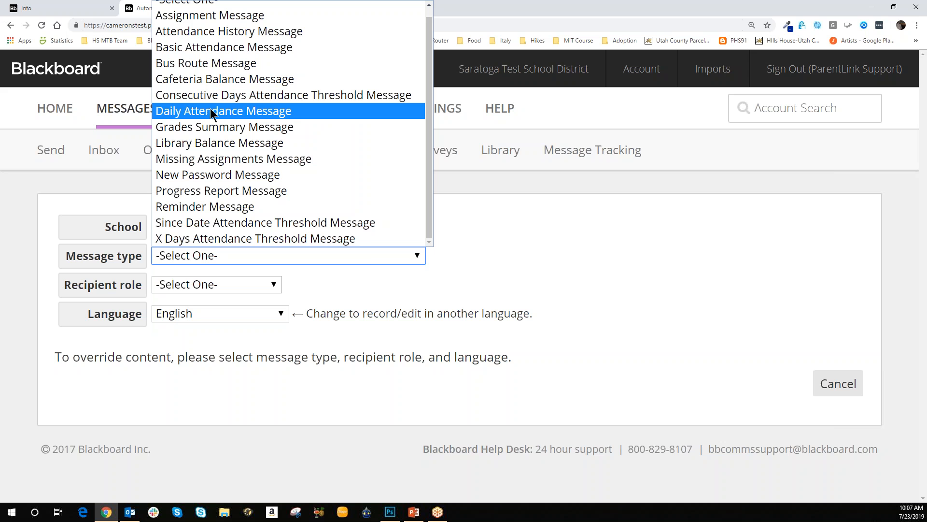
click(183, 112)
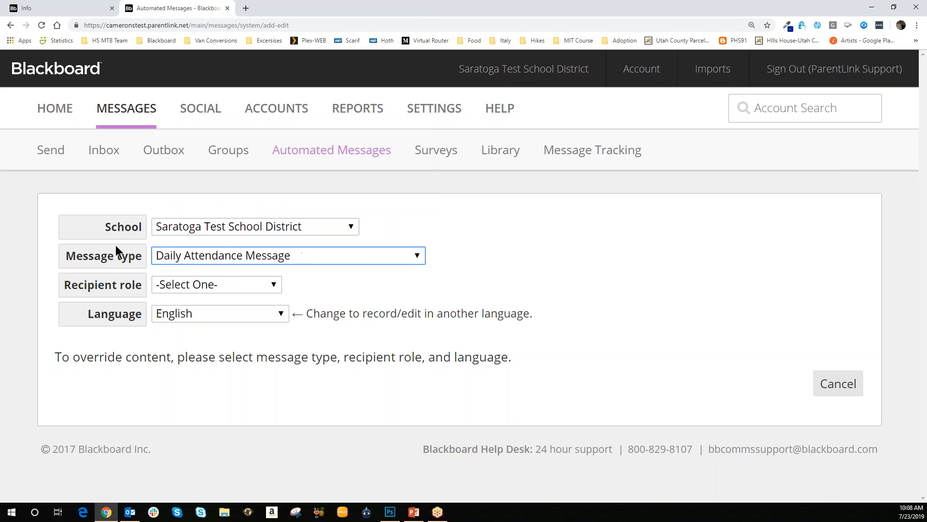
click(184, 284)
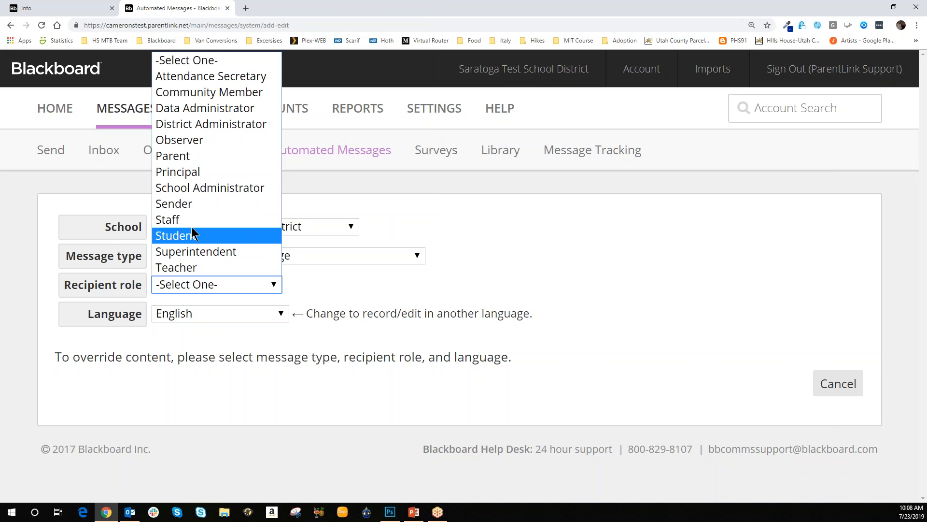
click(184, 155)
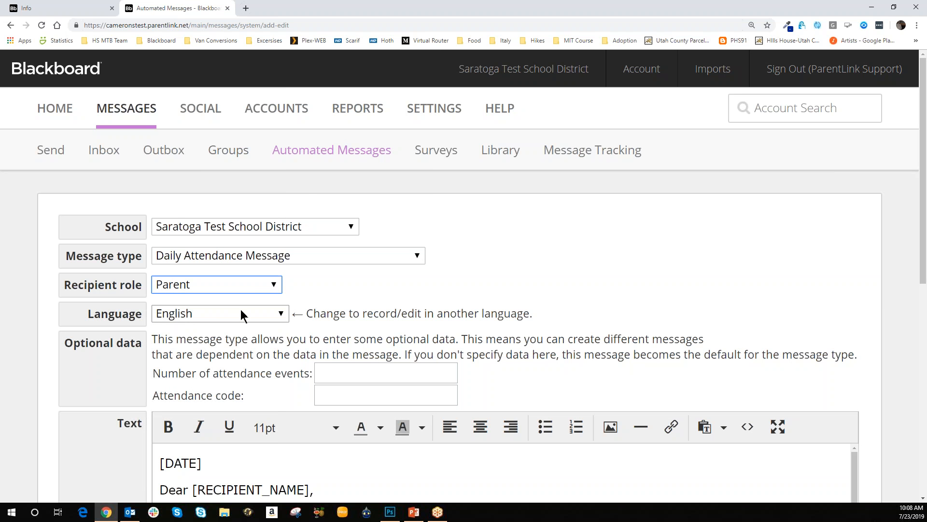
Look through the languages available for the custom message content without choosing another one
drag(94, 315, 142, 316)
double_click(124, 317)
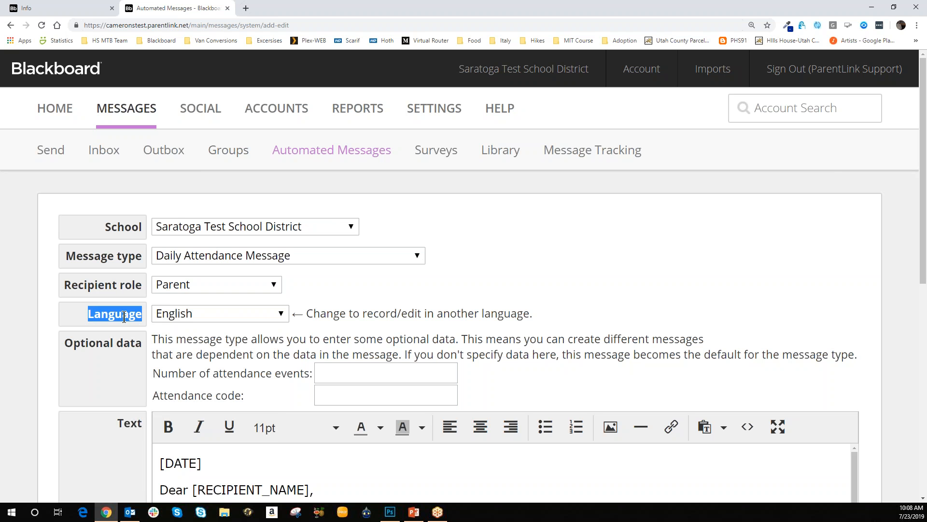
click(245, 318)
scroll(208, 144, down, 1)
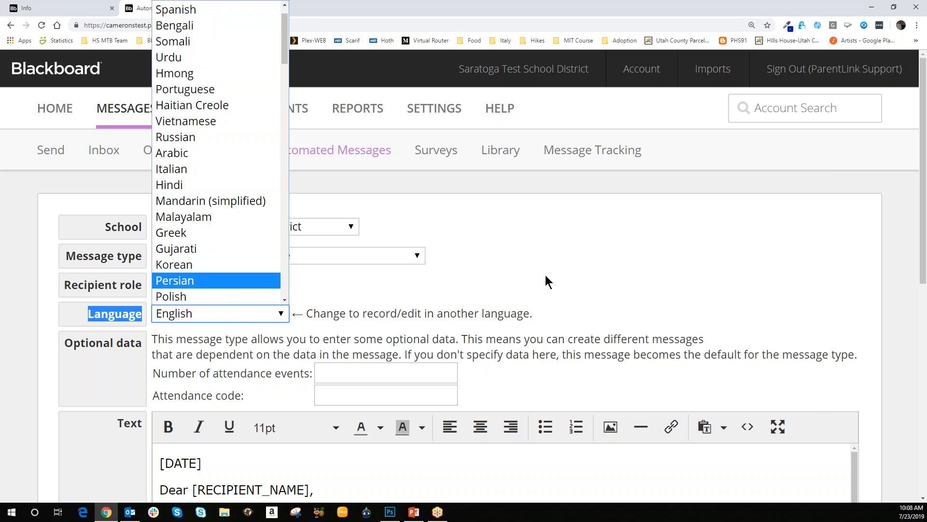
click(531, 279)
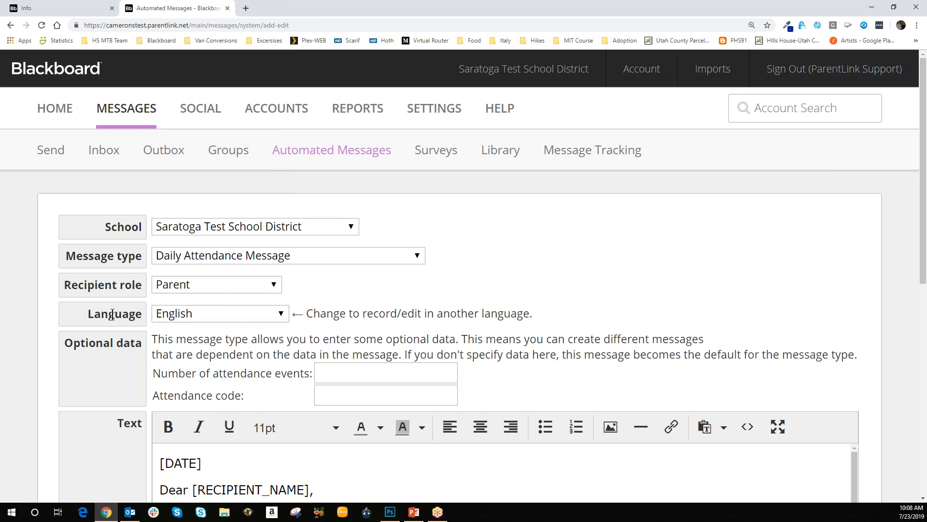
Review the Optional data section and the message text, including its [DATE] merge tag
scroll(816, 281, down, 2)
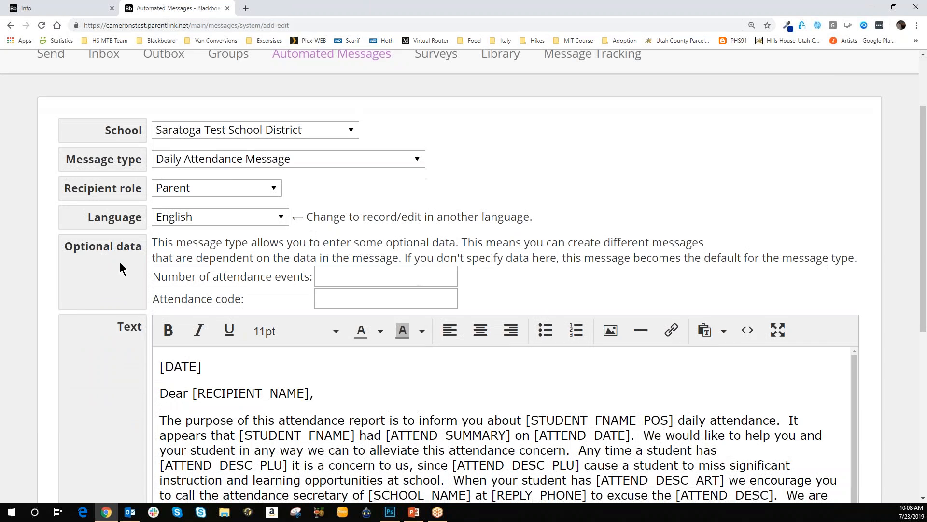
drag(66, 250, 147, 254)
scroll(610, 306, down, 5)
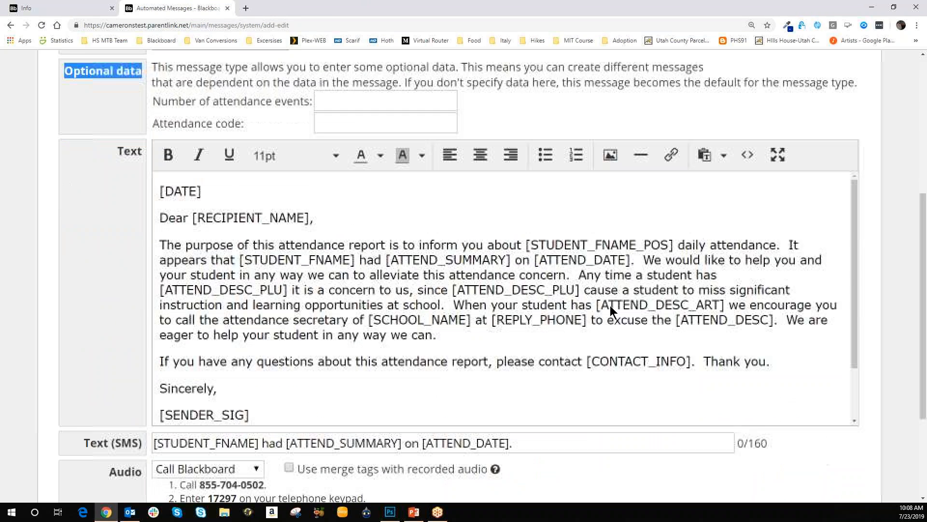
scroll(483, 229, up, 1)
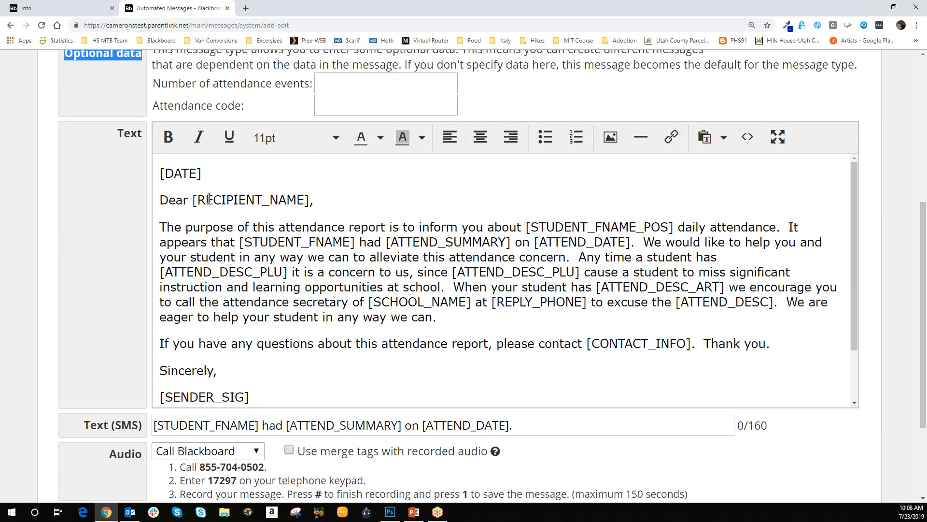
drag(117, 134, 144, 143)
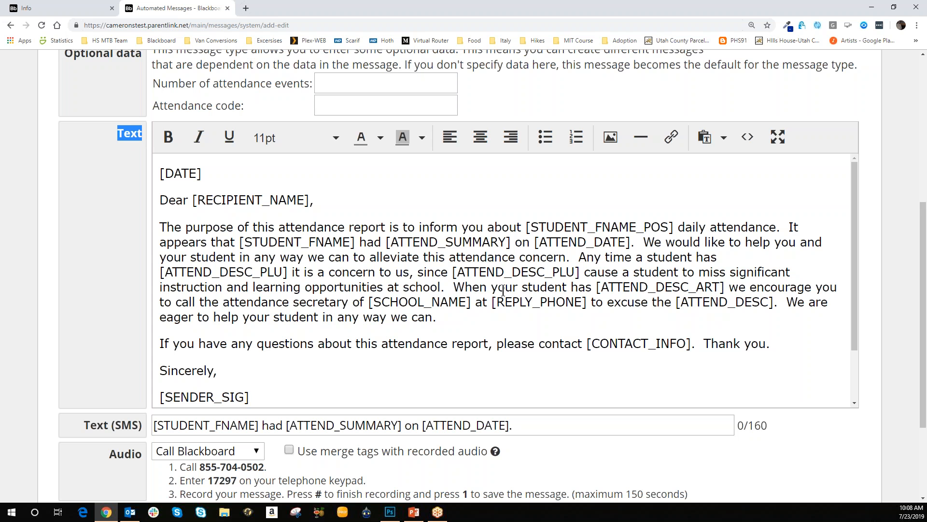
click(204, 174)
drag(204, 174, 160, 175)
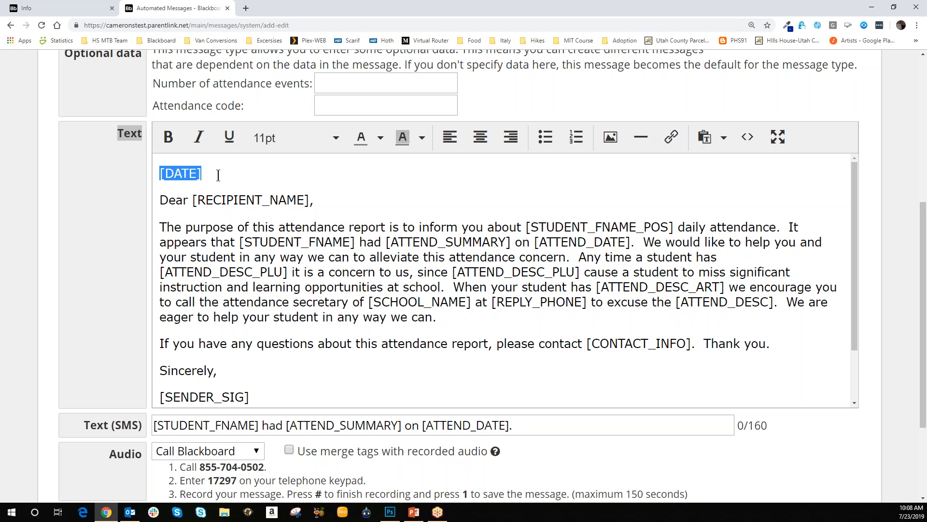
Examine the list of available merge tags with their descriptions and examples, and close it
click(717, 145)
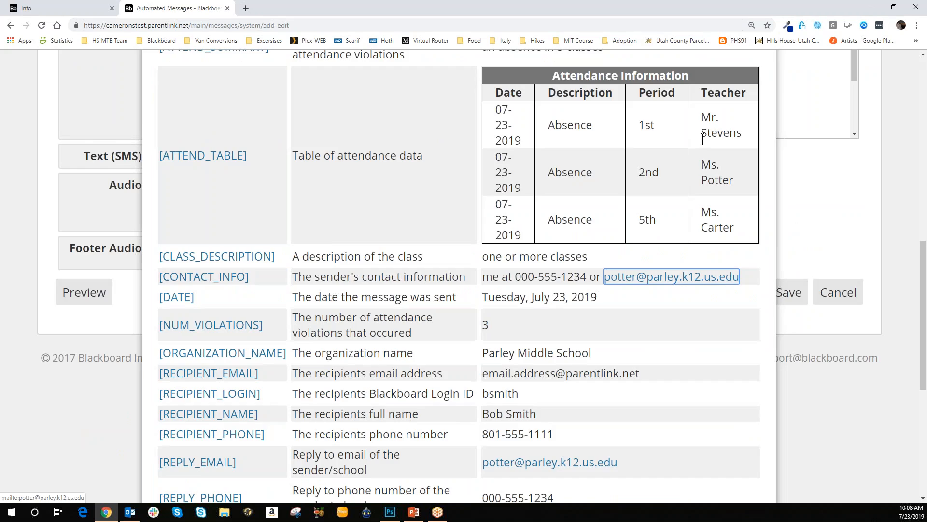
scroll(331, 222, down, 2)
scroll(335, 232, up, 5)
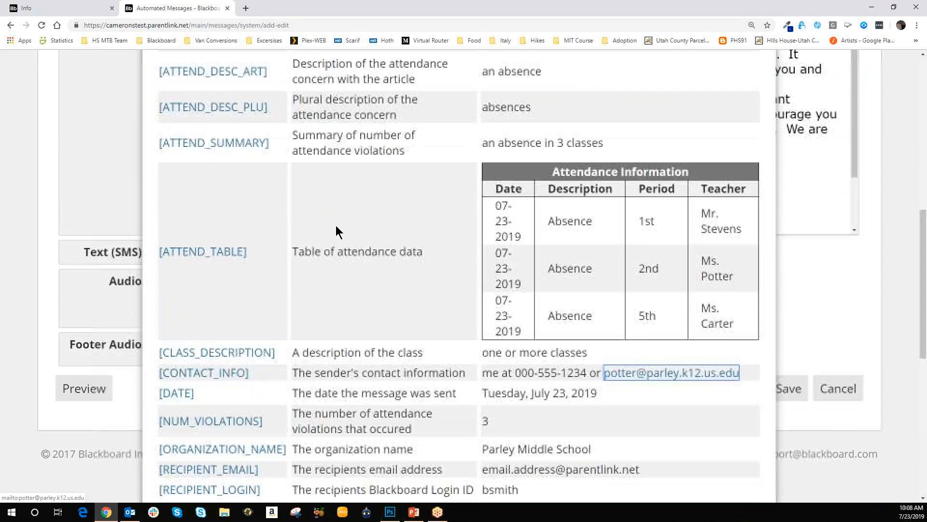
scroll(336, 231, up, 2)
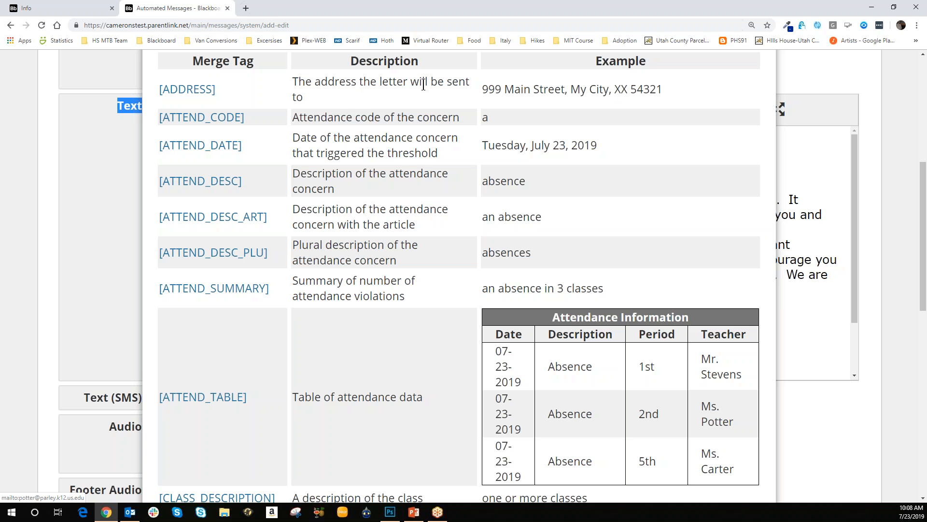
scroll(504, 198, down, 7)
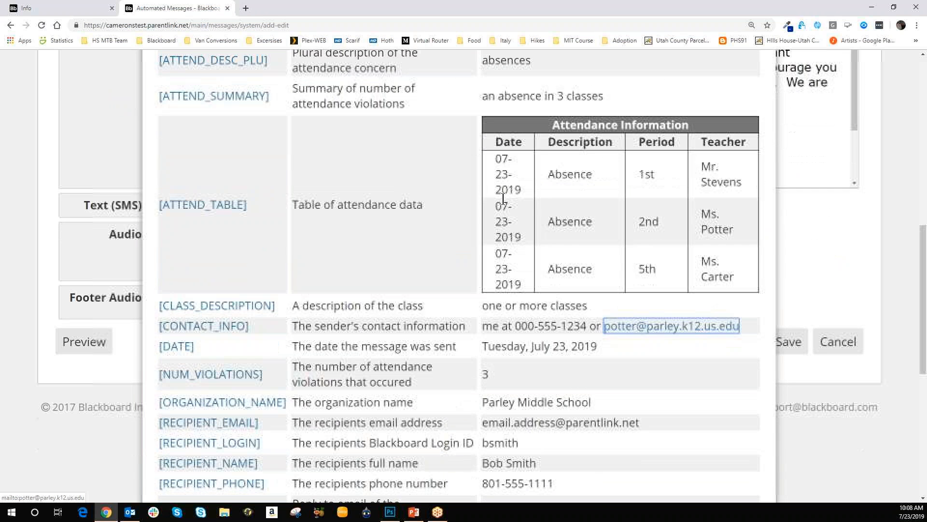
scroll(731, 92, up, 10)
scroll(739, 169, up, 3)
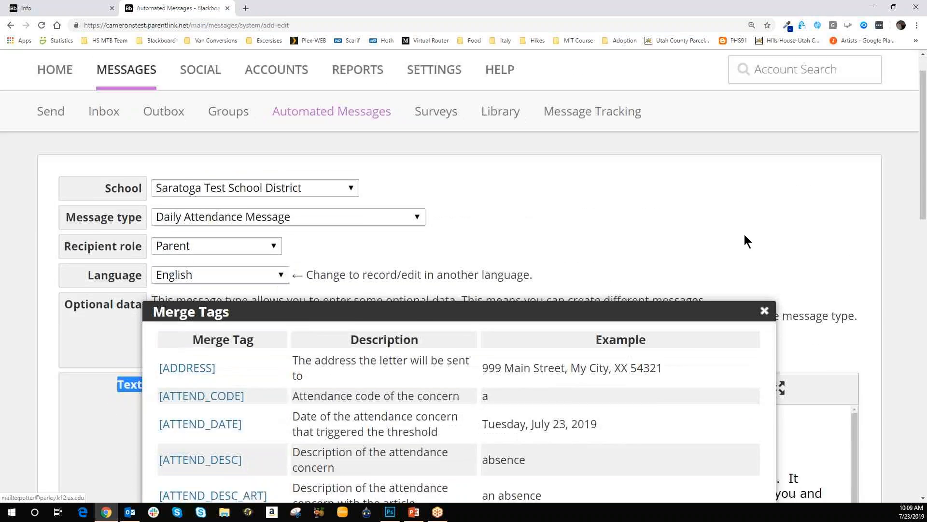
scroll(753, 251, down, 1)
click(763, 272)
Review the merge tags in the message body, such as [STUDENT_FNAME_POS] and [STUDENT_FNAME], and in the Text (SMS) content
scroll(763, 276, down, 3)
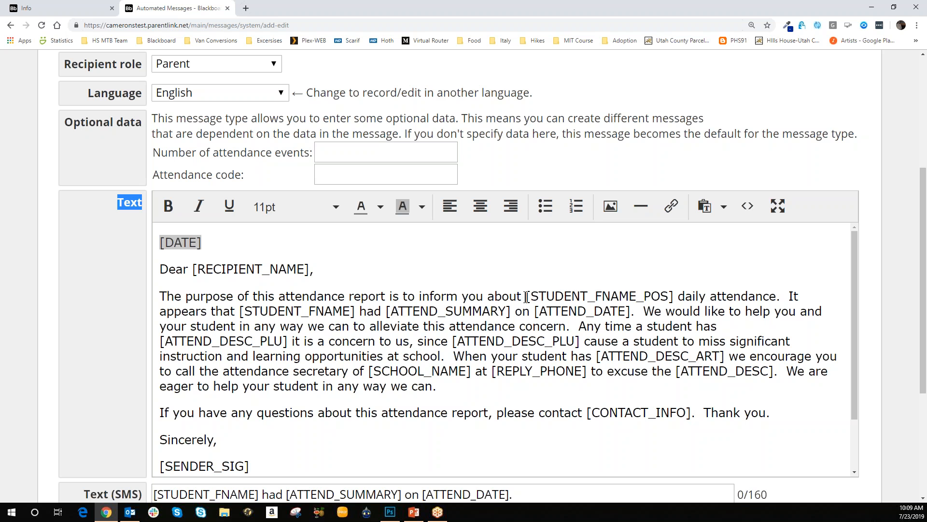
drag(526, 296, 657, 292)
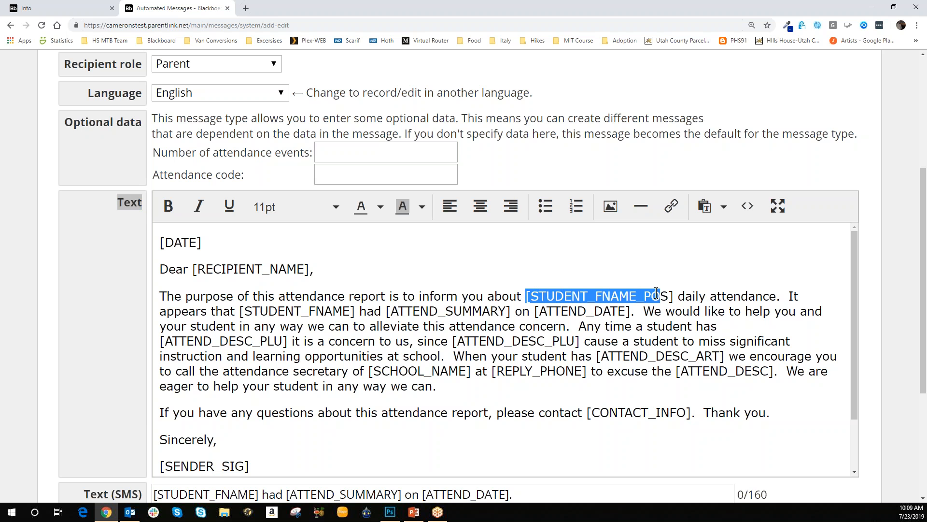
drag(239, 311, 355, 314)
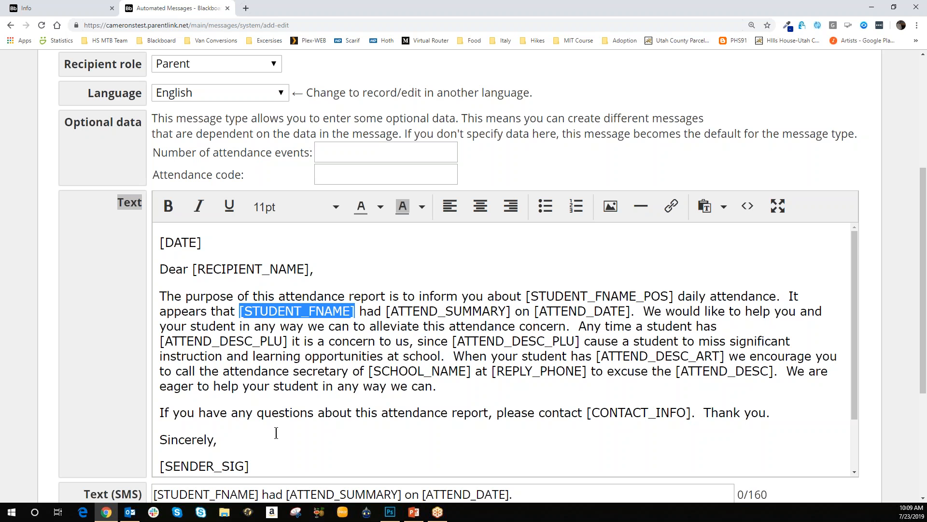
scroll(276, 431, down, 1)
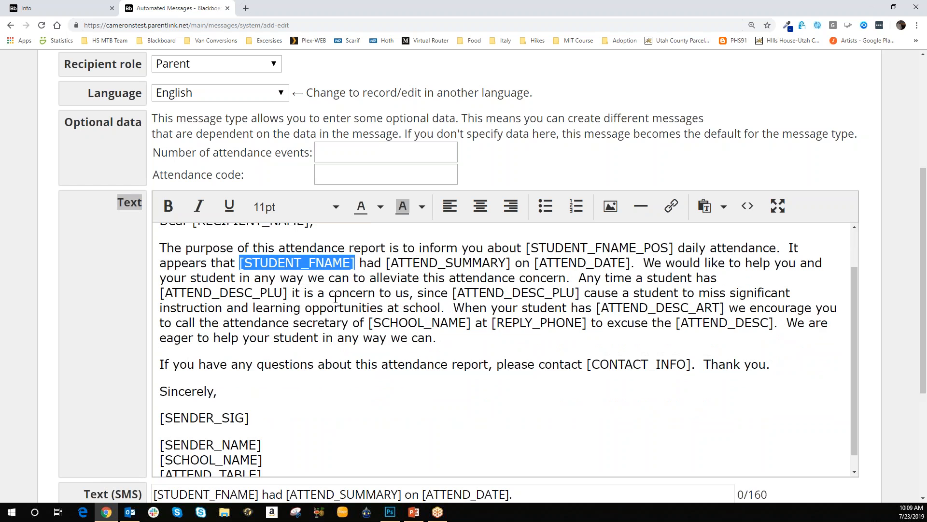
scroll(328, 355, down, 1)
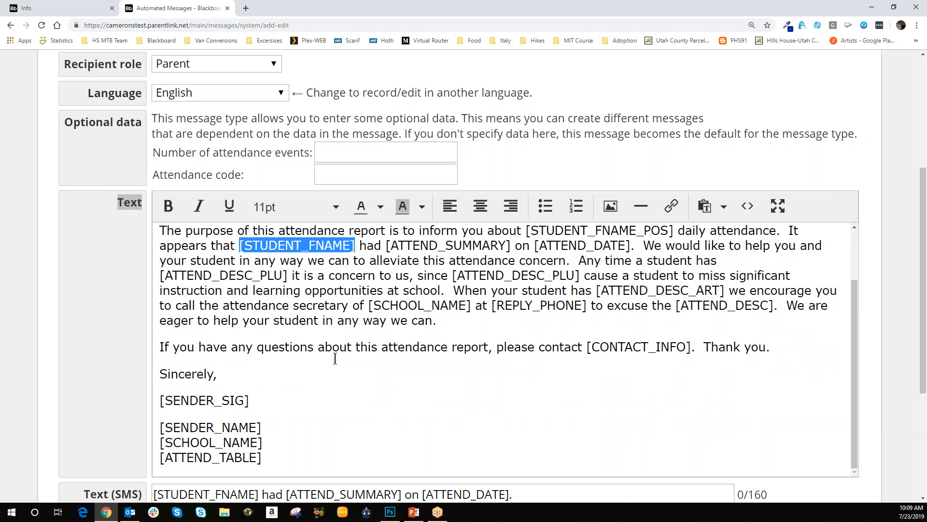
scroll(379, 357, down, 3)
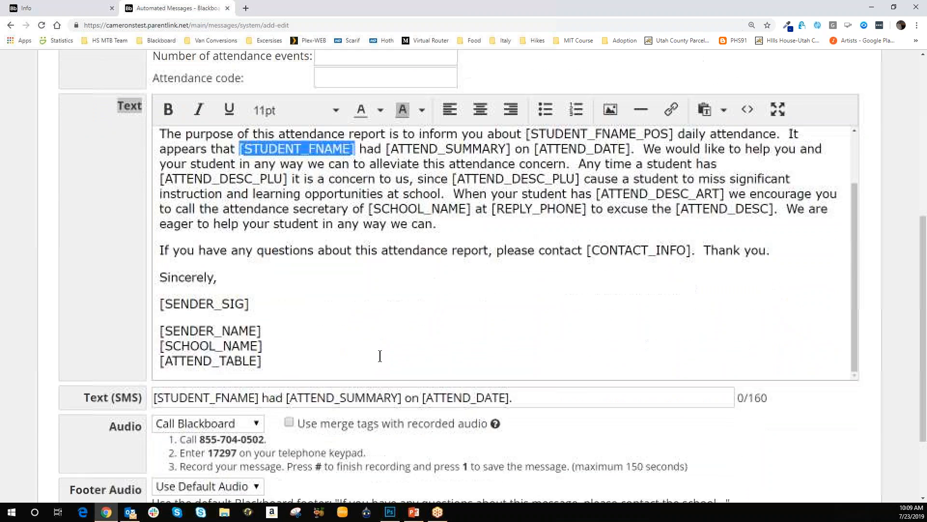
scroll(379, 356, down, 1)
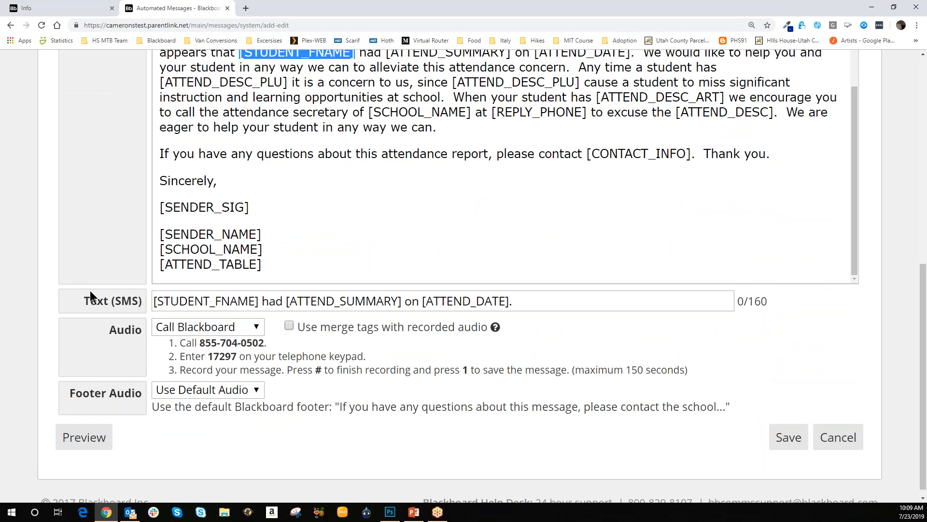
drag(75, 301, 166, 297)
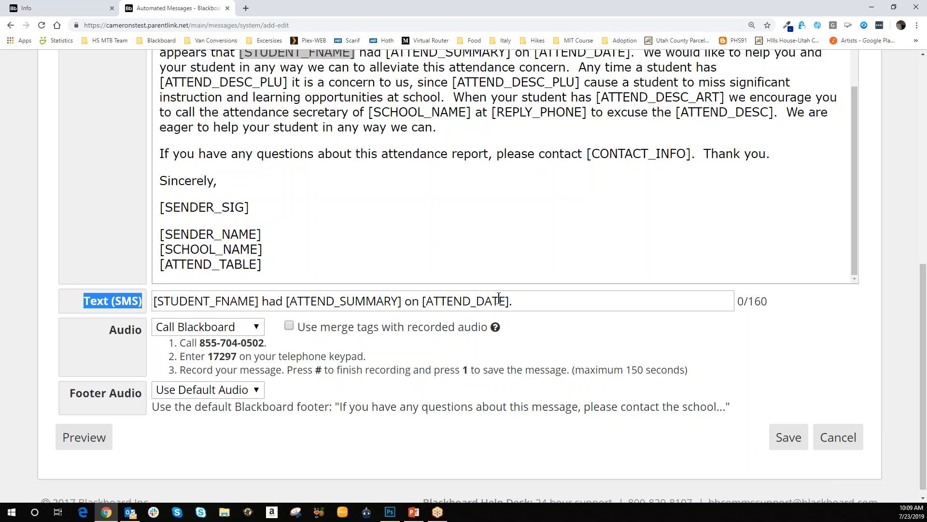
drag(515, 299, 154, 297)
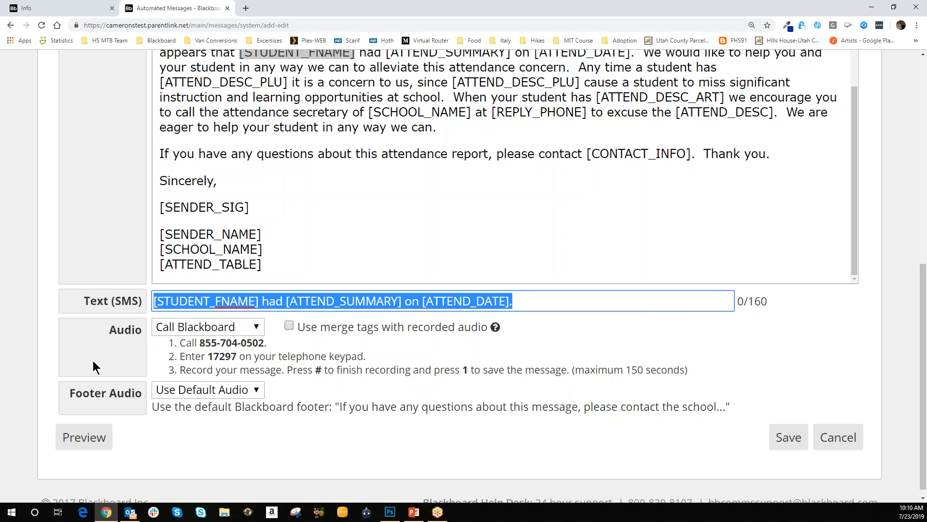
Set the message's main audio to Use Default Audio
click(196, 328)
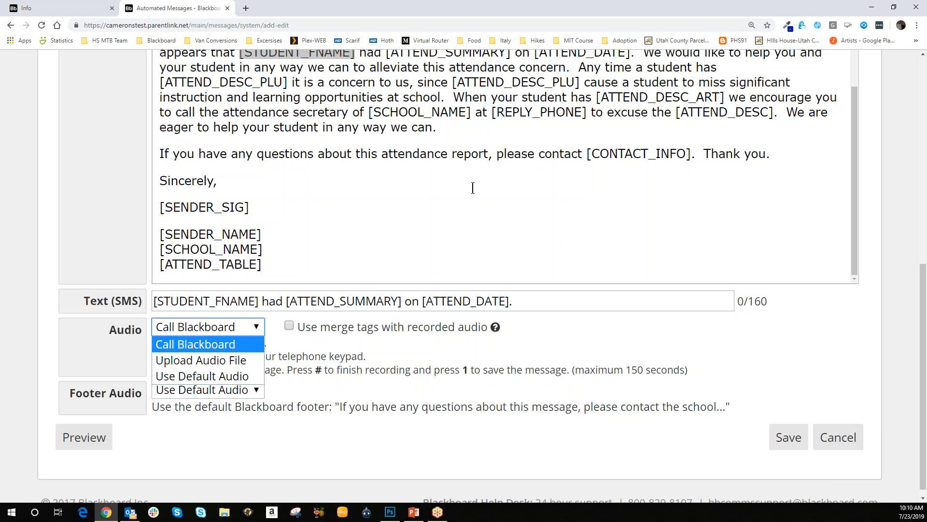
scroll(481, 181, up, 2)
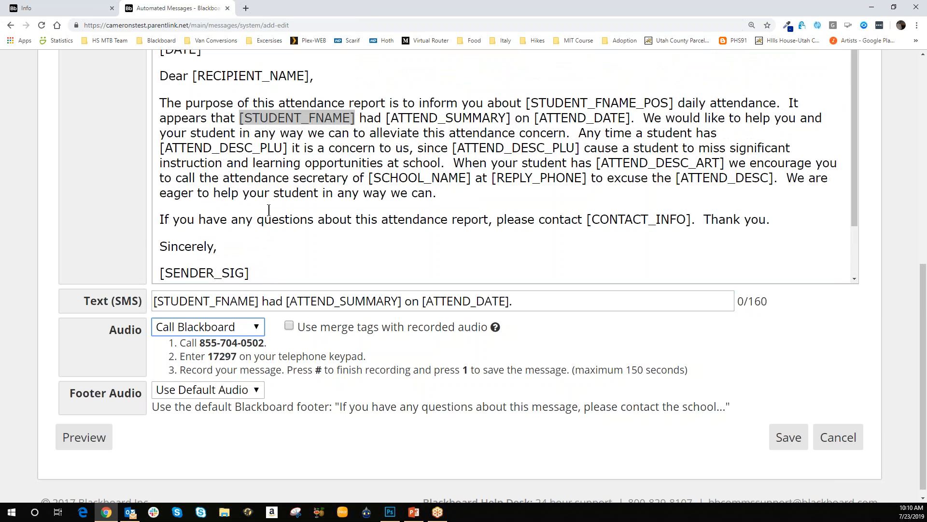
scroll(268, 208, down, 2)
click(253, 334)
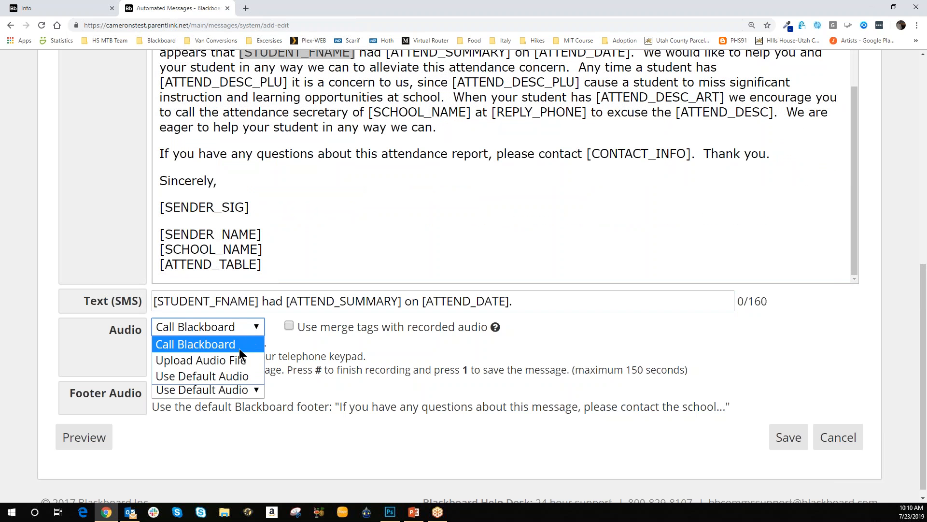
click(232, 378)
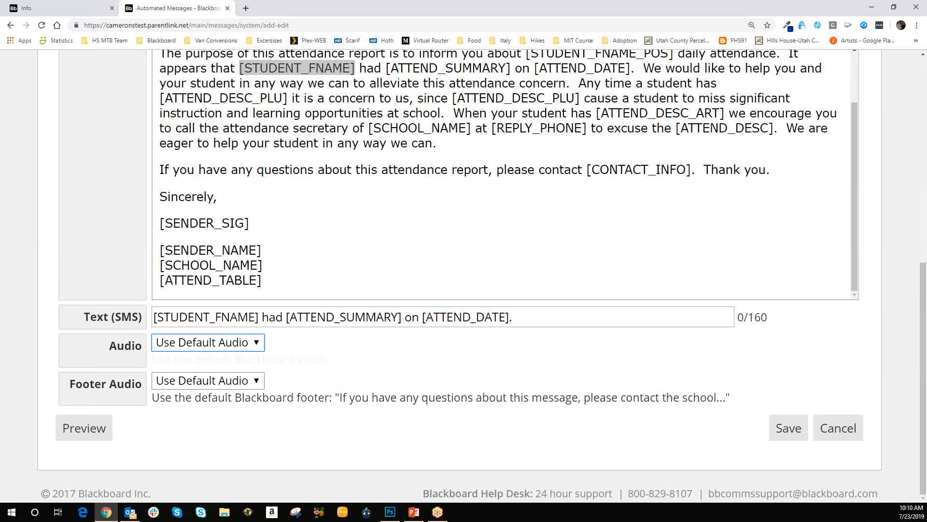
Set the main audio to Call Blackboard, review its recording instructions, and enable merge tags with recorded audio
click(234, 340)
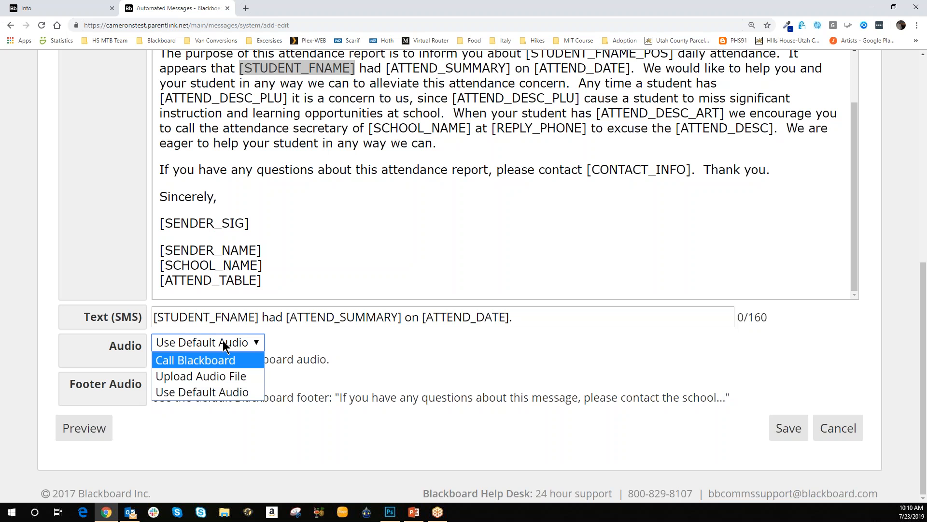
click(198, 363)
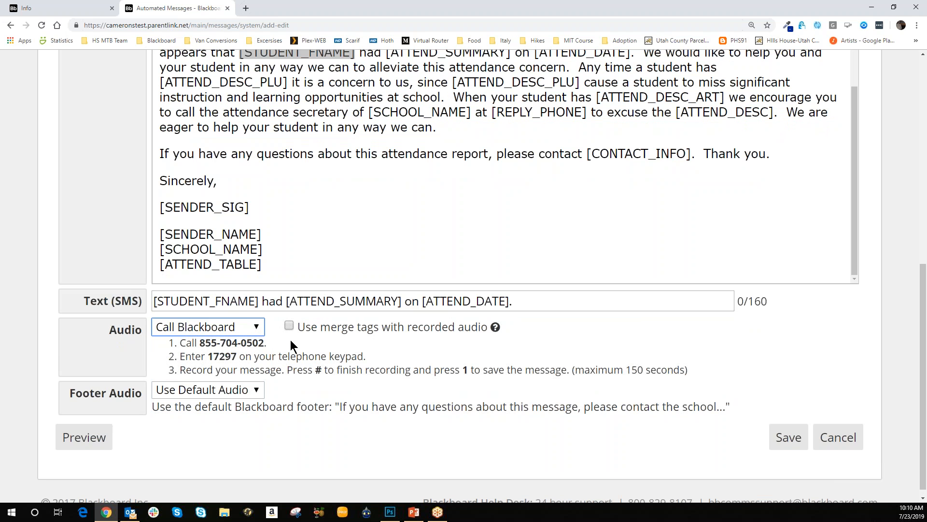
drag(297, 327, 486, 332)
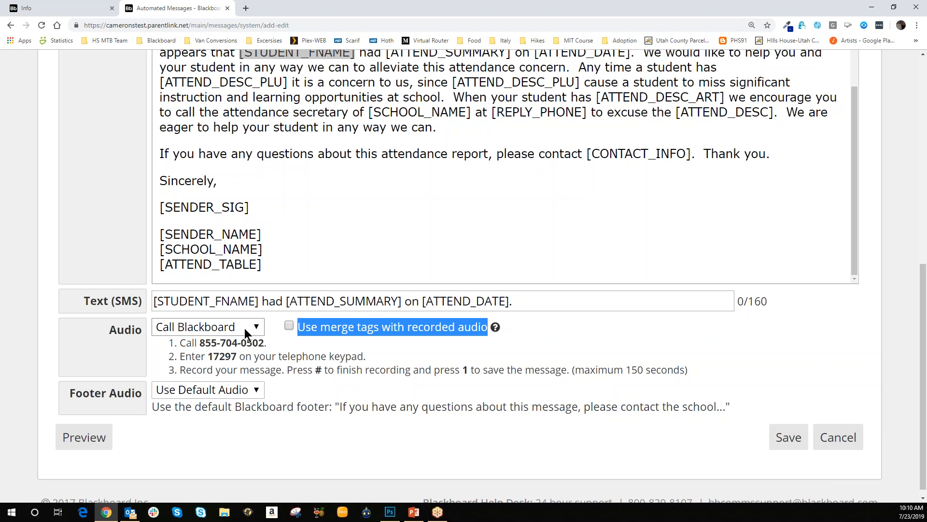
drag(199, 343, 277, 357)
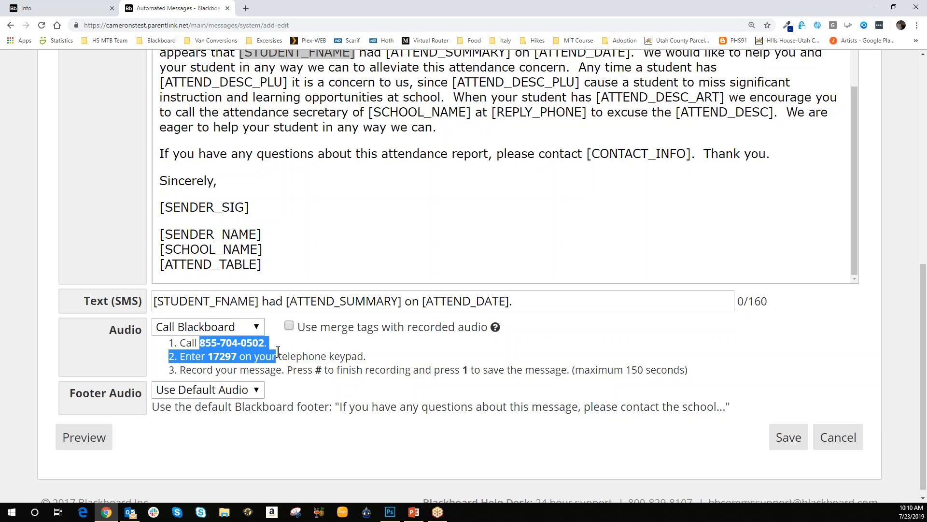
double_click(227, 356)
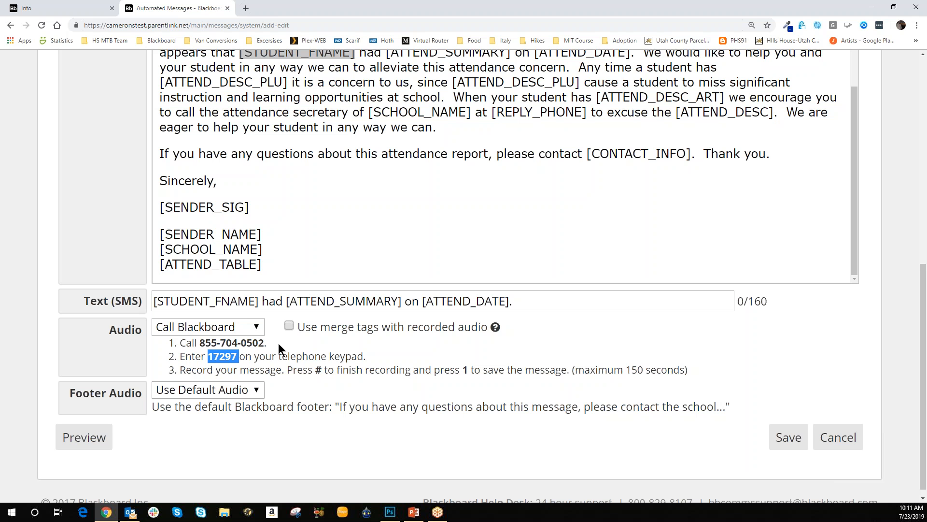
click(289, 326)
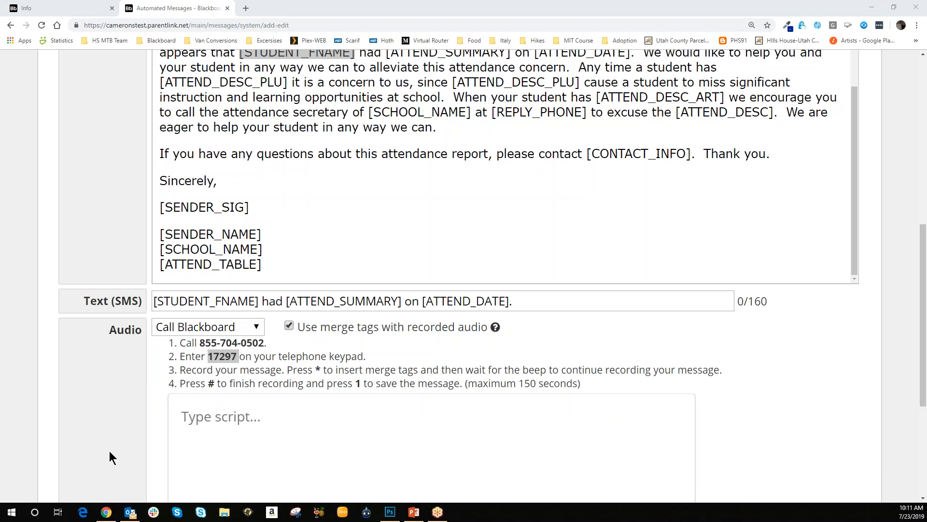
Start the audio script with "This call is to inform you that your child"
scroll(276, 401, down, 2)
scroll(275, 401, down, 1)
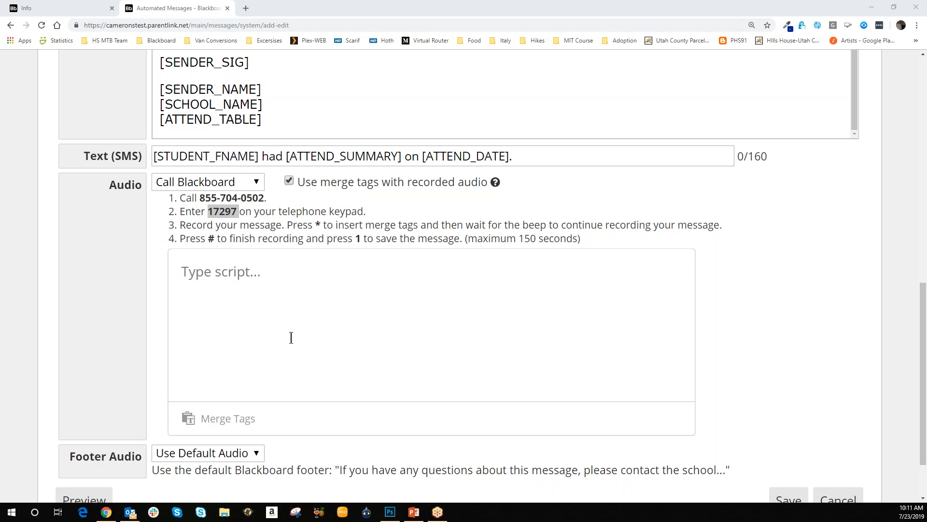
click(224, 300)
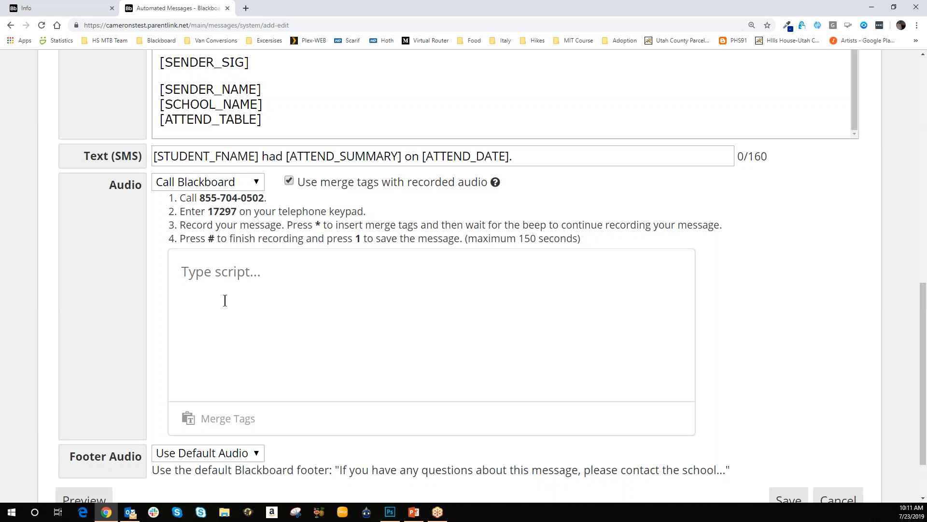
text(This call is to im)
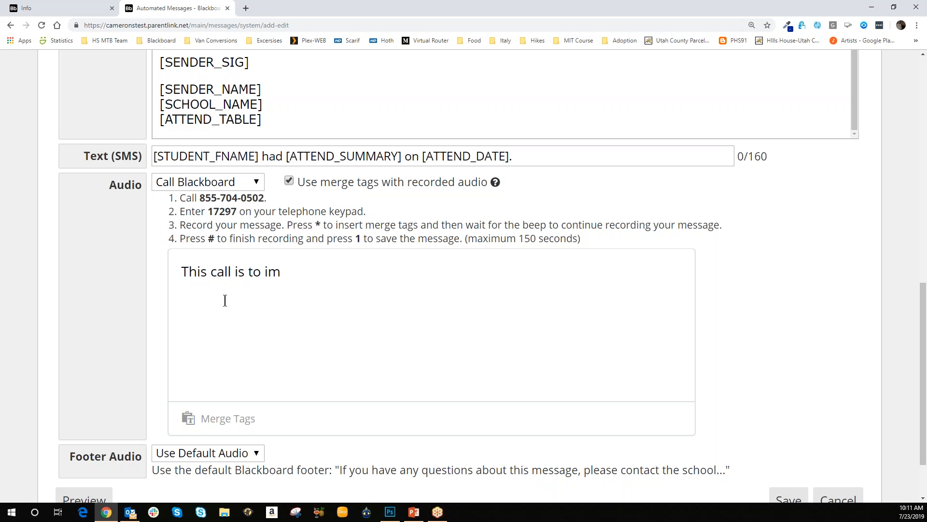
key(BackSpace)
text(nform you that you)
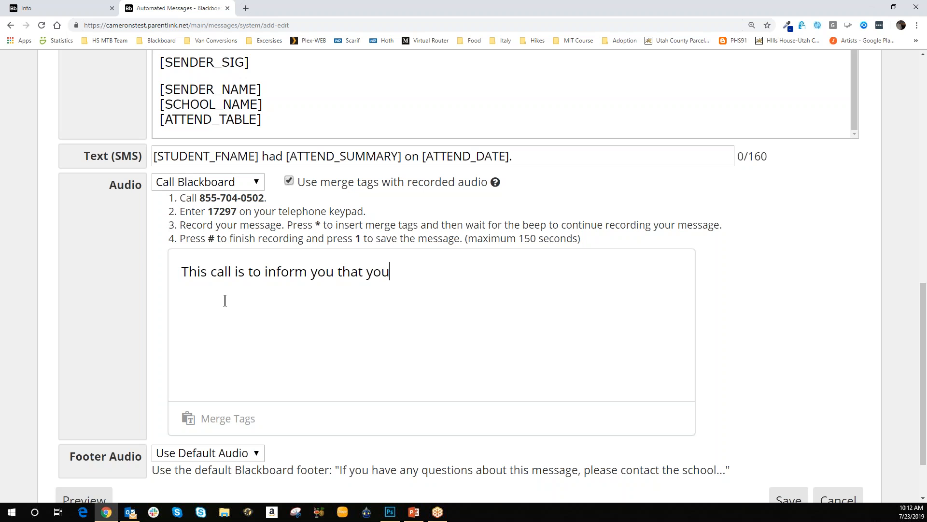
text(r child)
Look through the available merge tags, close the list, and add [STUDENT_FNAME] after "your child" in the audio script
click(222, 419)
scroll(278, 262, down, 1)
scroll(278, 261, up, 5)
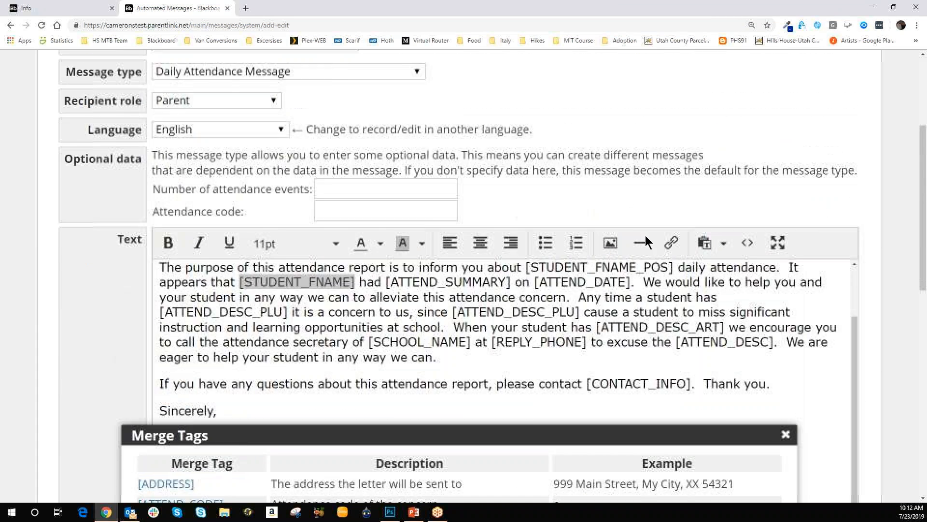
scroll(279, 358, down, 1)
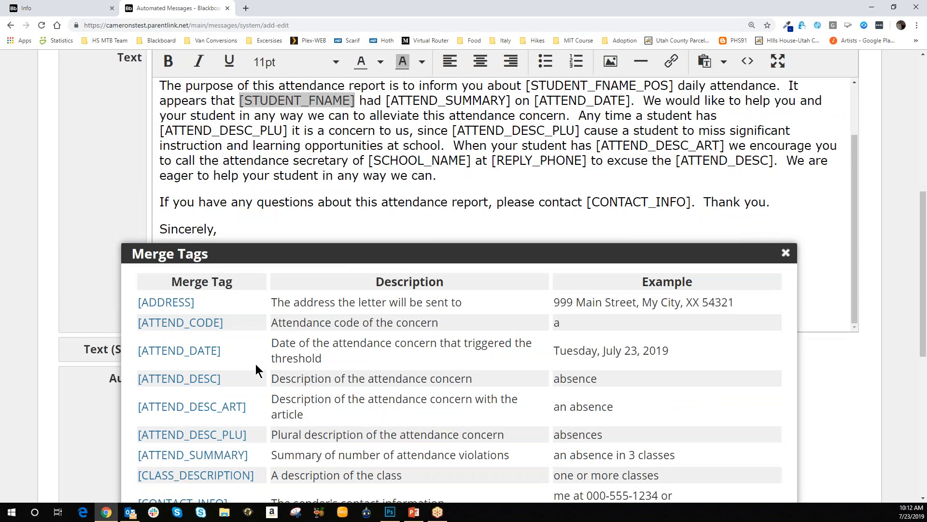
click(786, 252)
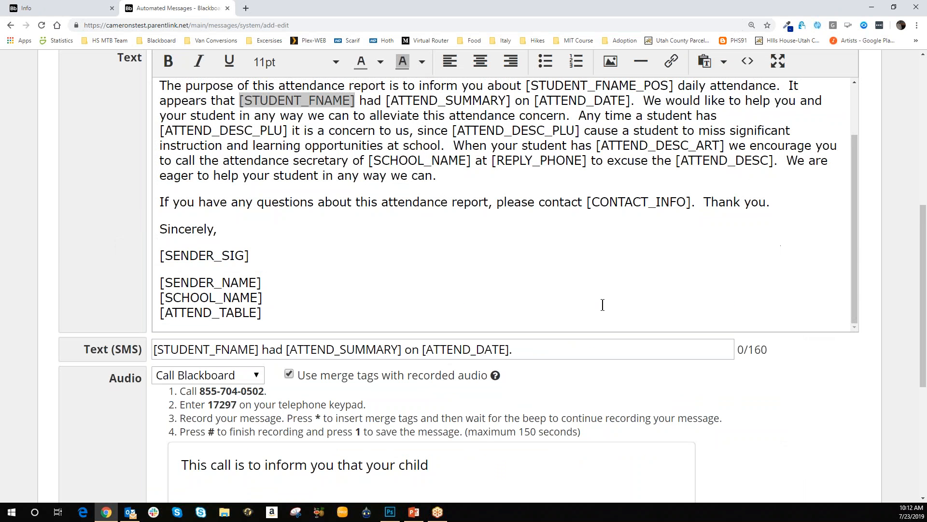
click(474, 465)
text([STUDENT_FNAME])
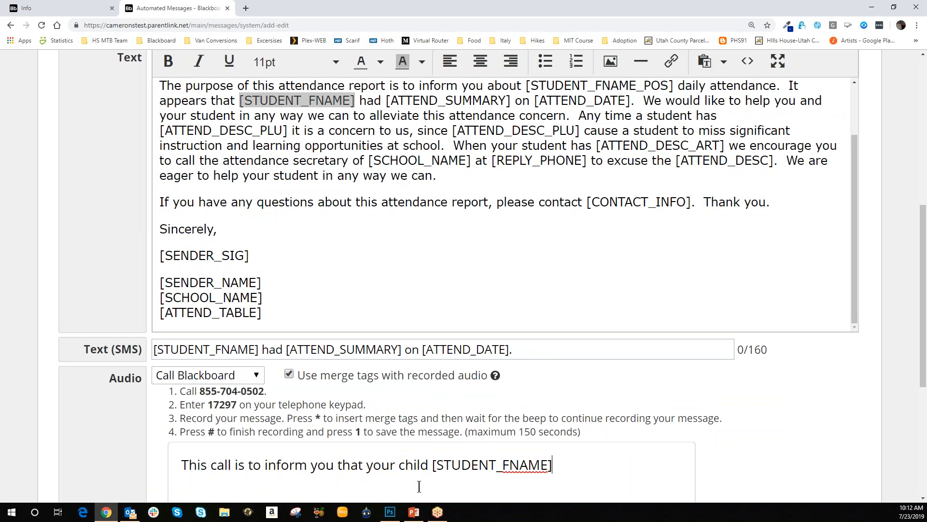
Continue the audio script with "had" and insert the [ATTEND_DESC_ART] merge tag, whose example is "an absence"
text(had)
scroll(518, 387, down, 5)
click(217, 371)
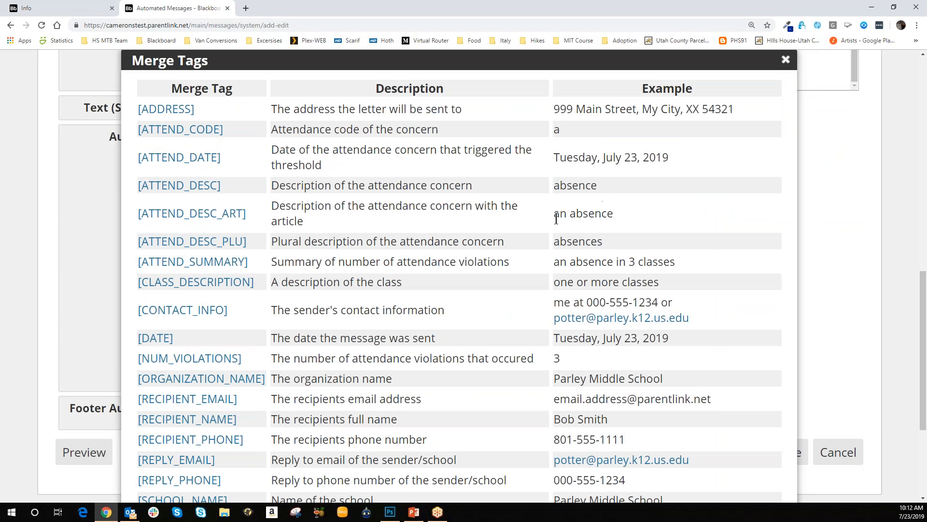
drag(554, 213, 607, 213)
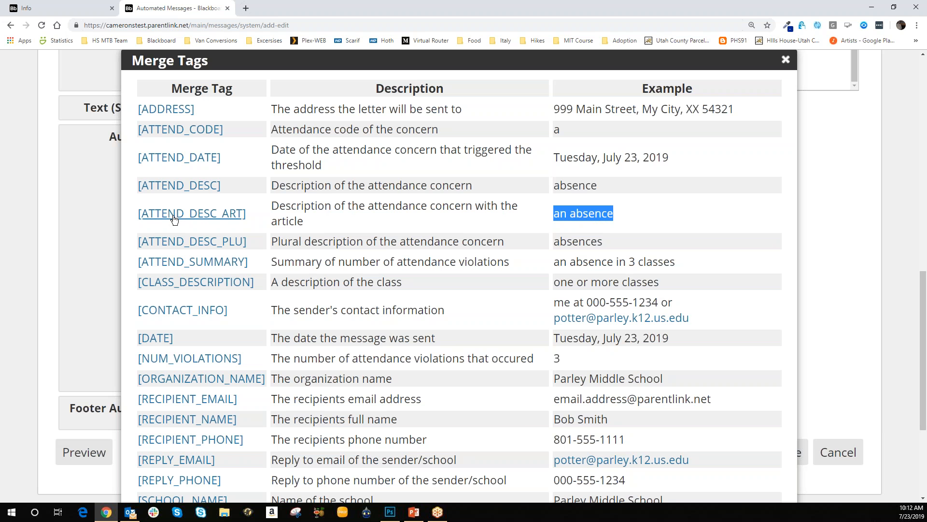
click(198, 214)
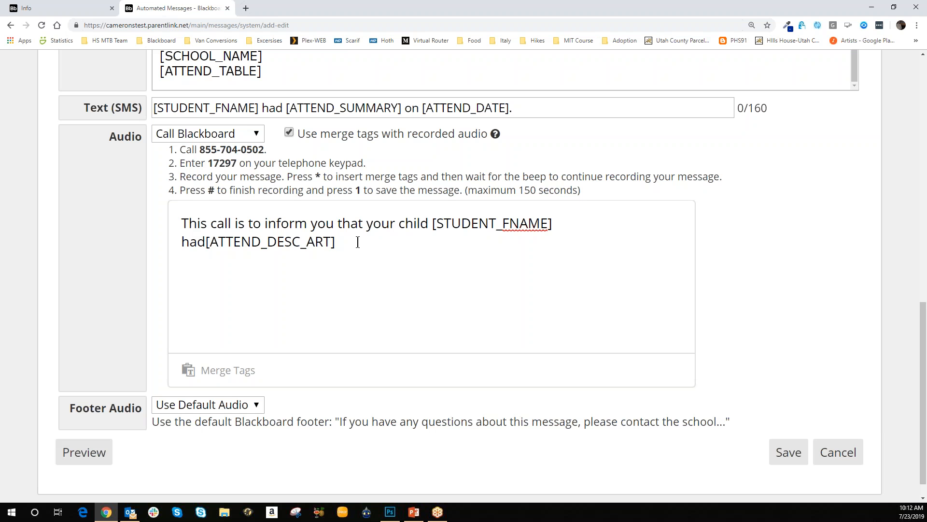
Finish the audio script with "today. Remember your childs attendance is important to their success."
text(today.)
text(Remeb)
key(BackSpace)
text(mber your c)
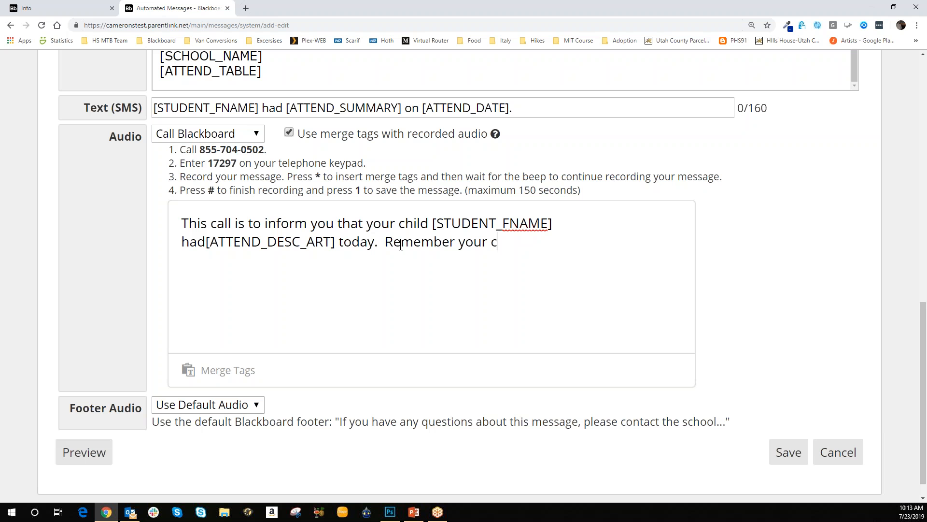
text(hilds attendance is i)
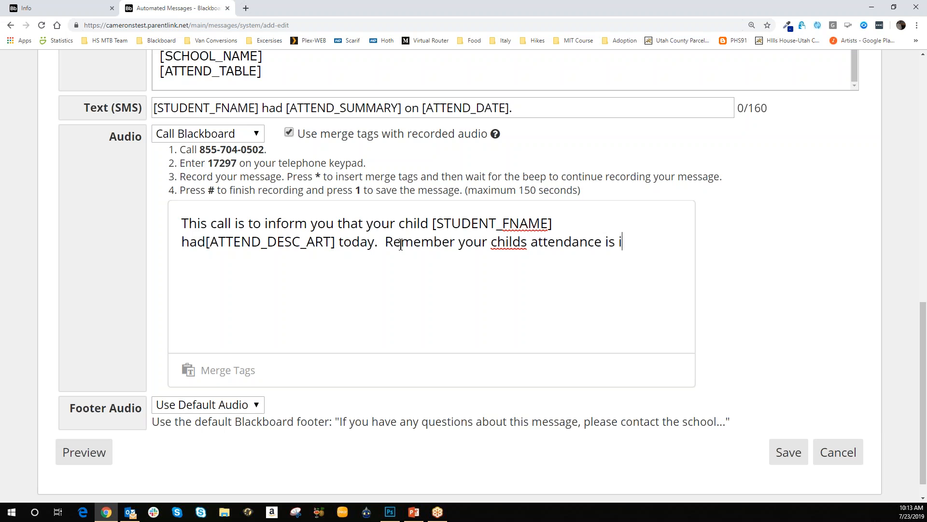
text(mportant to th)
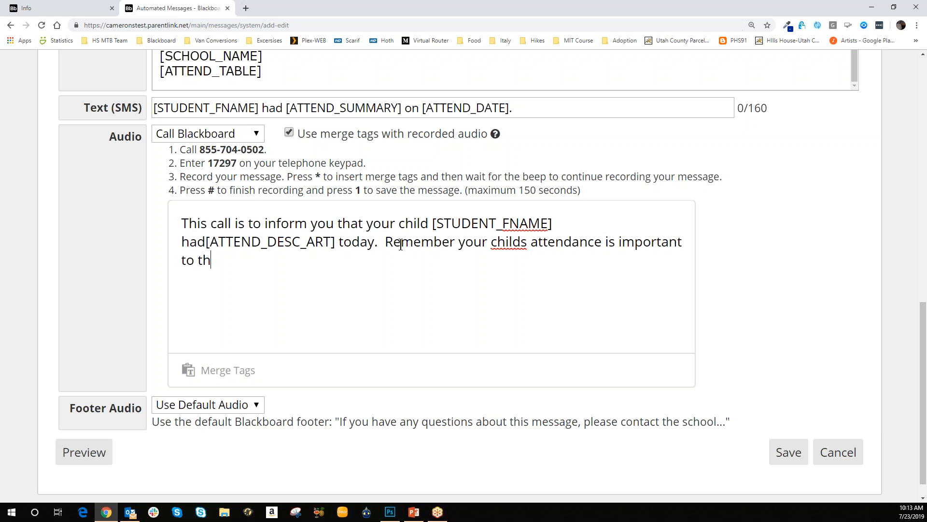
text(eir success.)
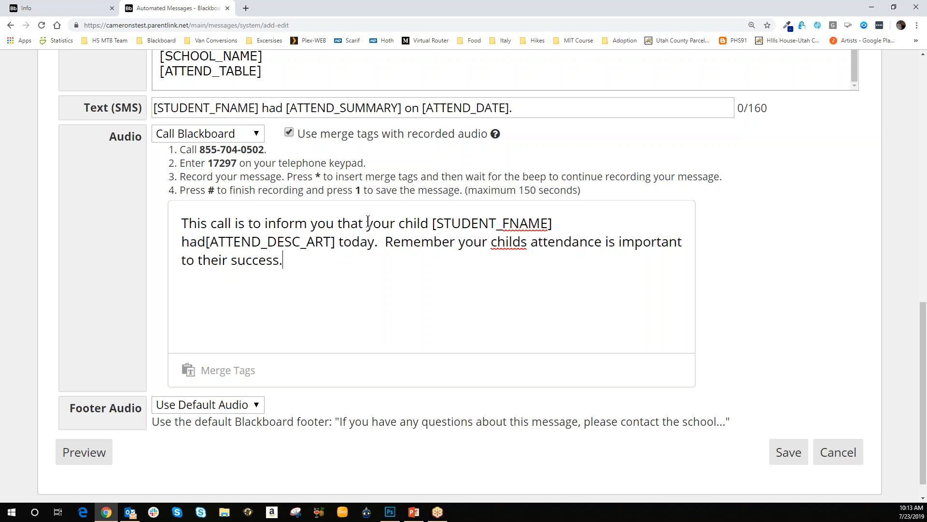
Review the [STUDENT_FNAME] and [ATTEND_DESC_ART] merge tags in the audio script
drag(432, 223, 549, 223)
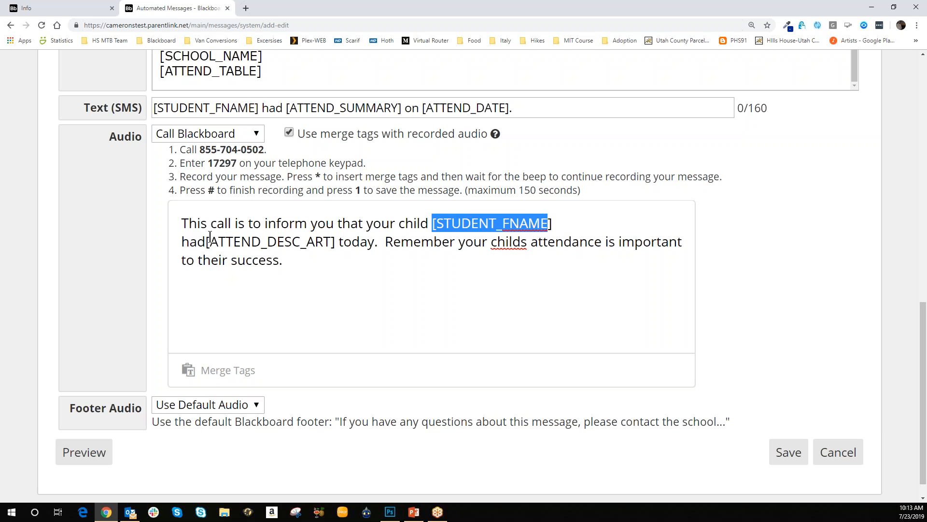
drag(207, 241, 318, 244)
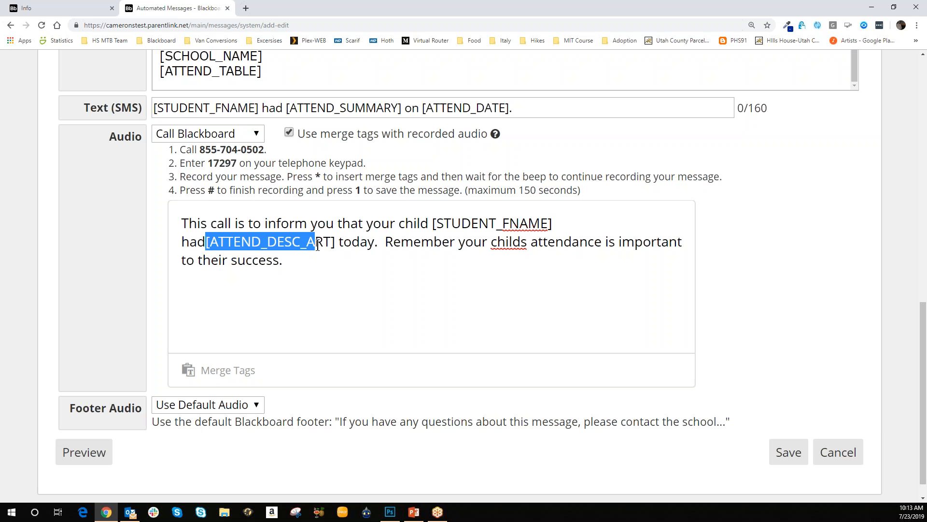
click(322, 270)
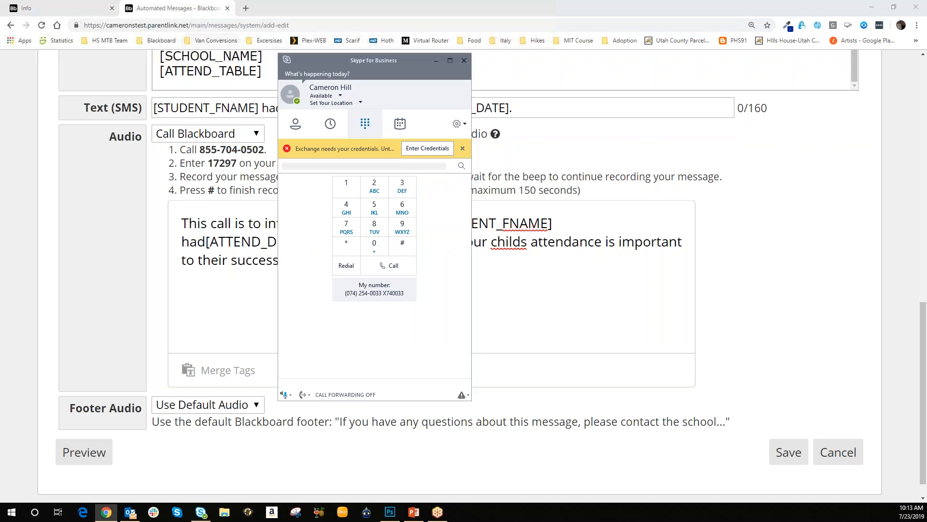
Move the Skype for Business dialer off the message form and review the access code and the instruction for inserting merge tags while recording
drag(411, 63, 0, 78)
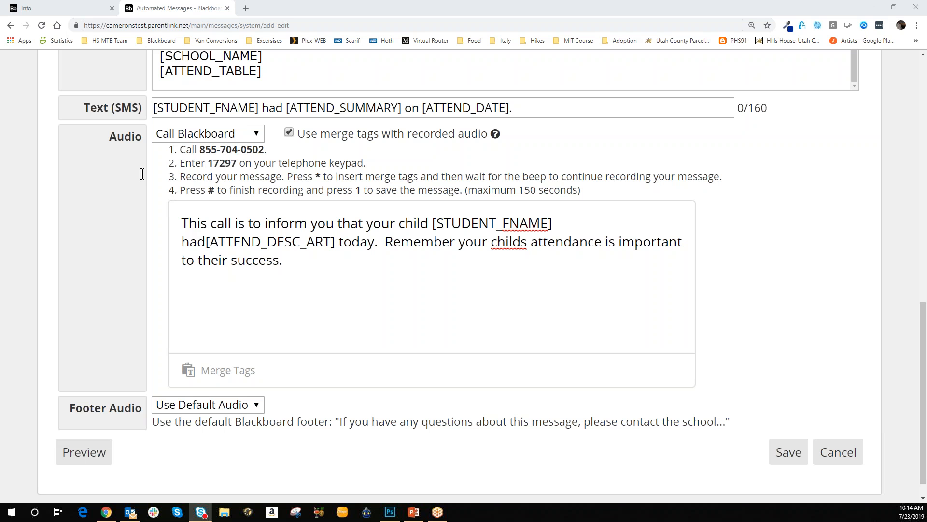
double_click(215, 163)
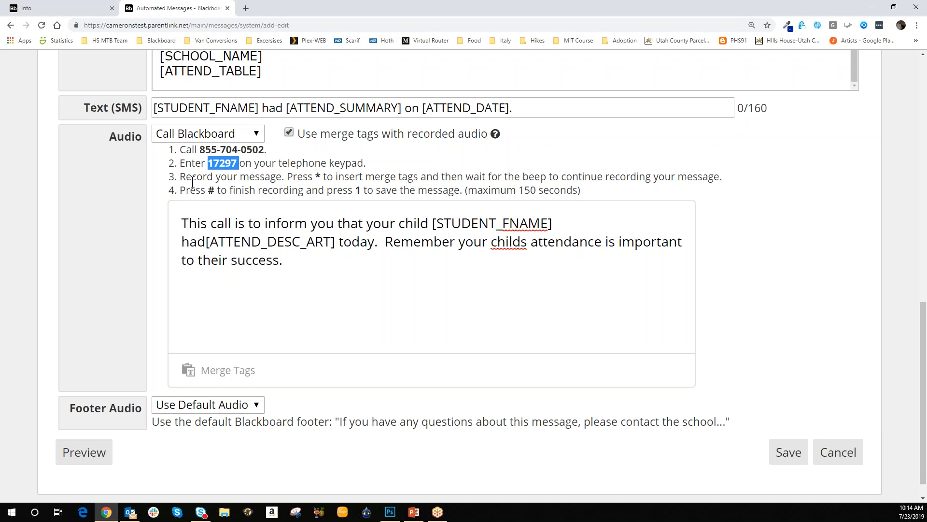
drag(432, 223, 553, 224)
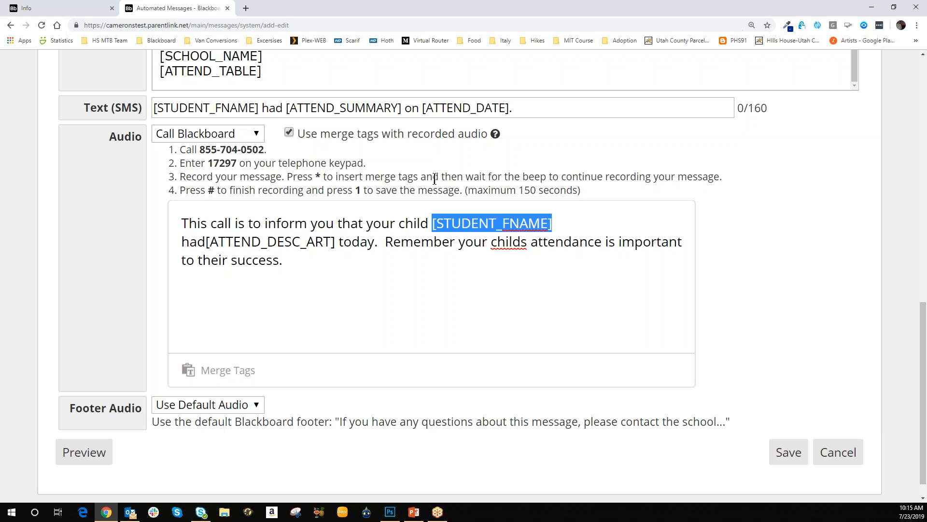
drag(288, 176, 369, 176)
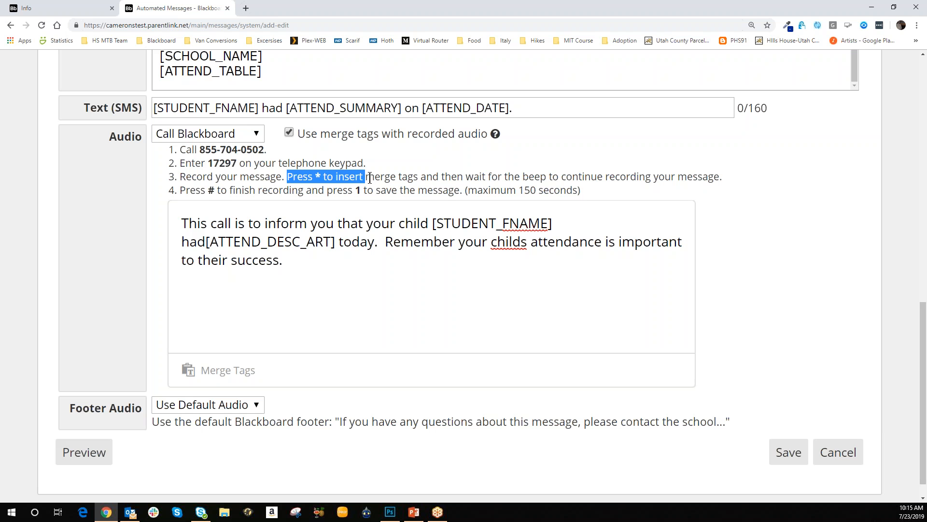
drag(369, 179, 362, 180)
drag(362, 180, 365, 180)
Review the recording sequence again: the phone number to call, the access code, the script's opening, the [STUDENT_FNAME] tag and the * instruction
drag(201, 153, 279, 152)
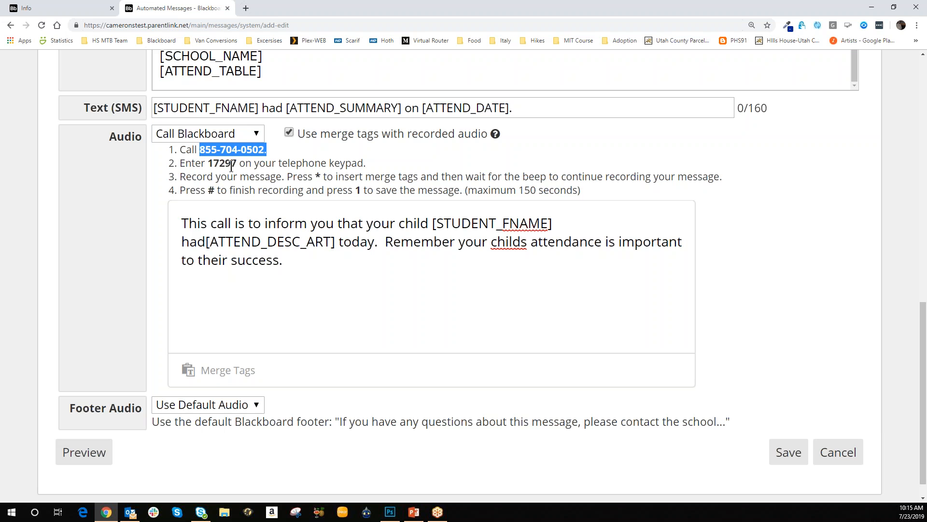
drag(209, 164, 237, 163)
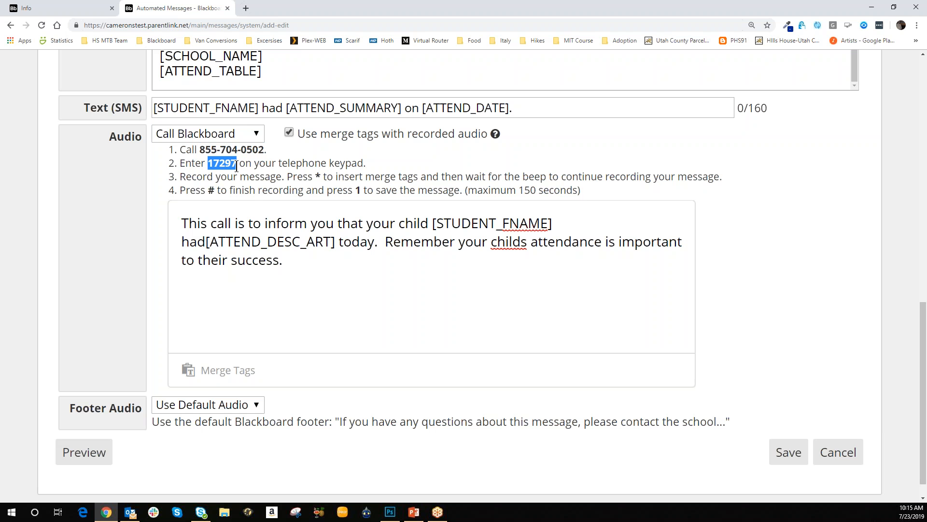
drag(180, 225, 266, 219)
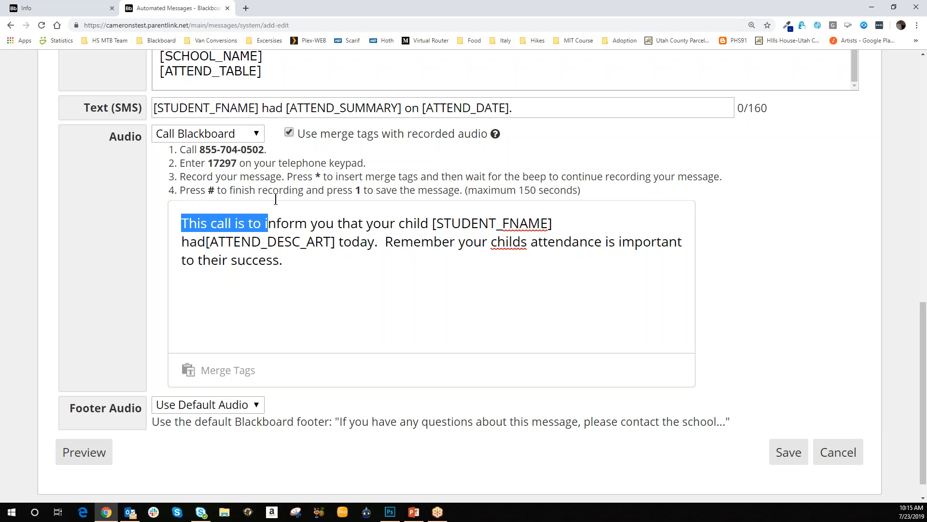
drag(433, 223, 571, 224)
drag(315, 176, 322, 177)
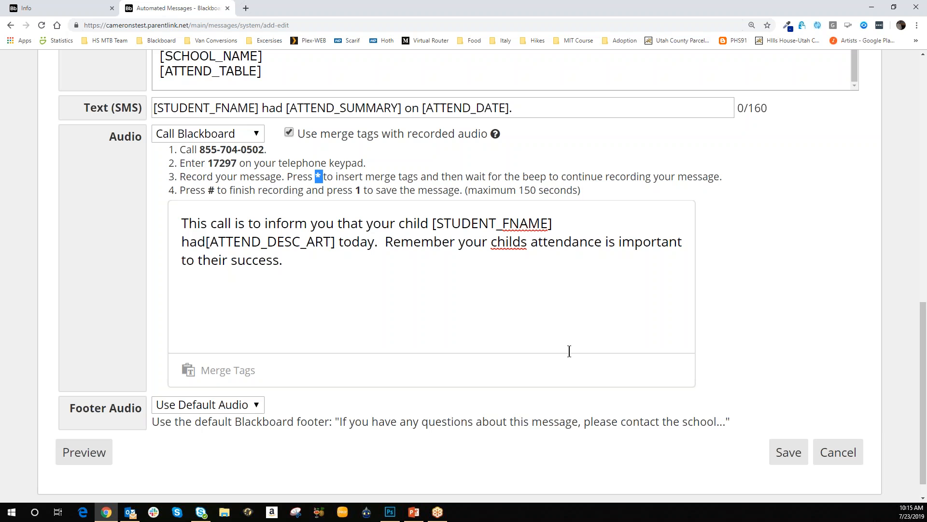
Save the custom Daily Attendance Message and check the Custom Message Content list
click(791, 449)
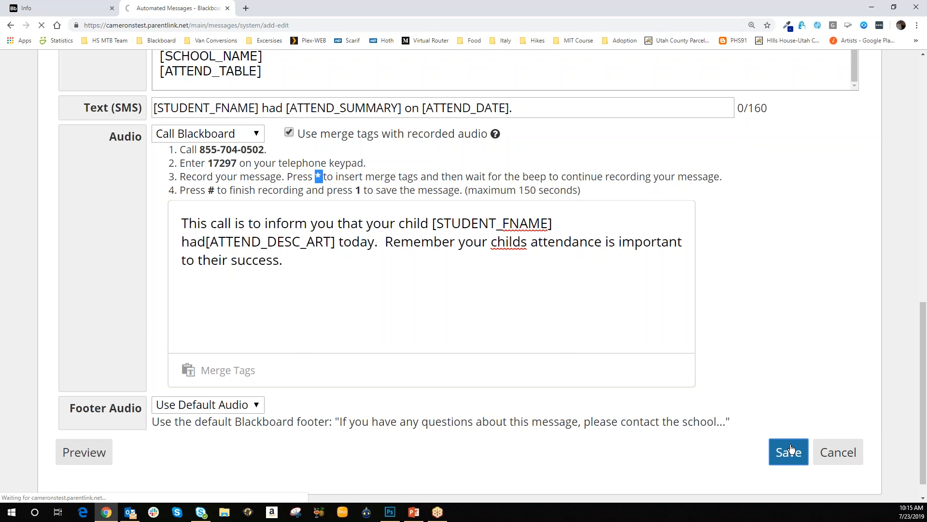
scroll(396, 318, down, 3)
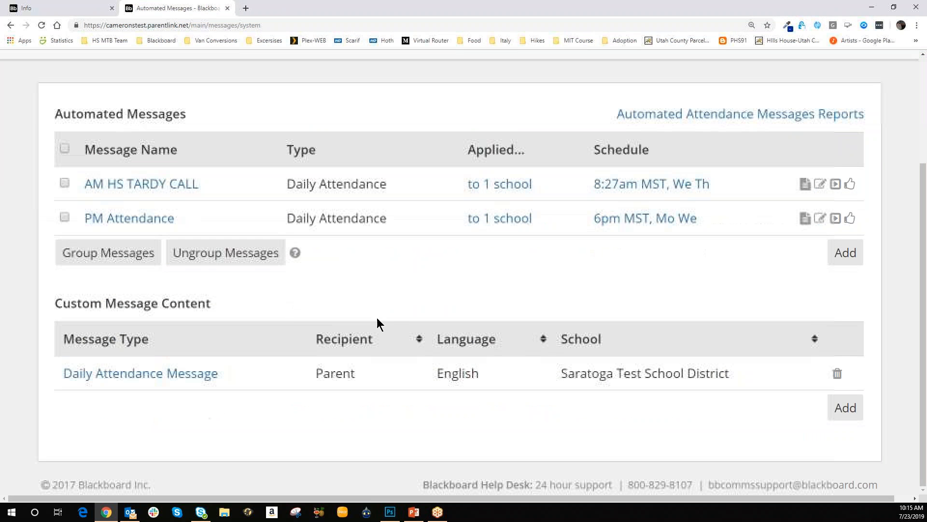
drag(52, 304, 254, 309)
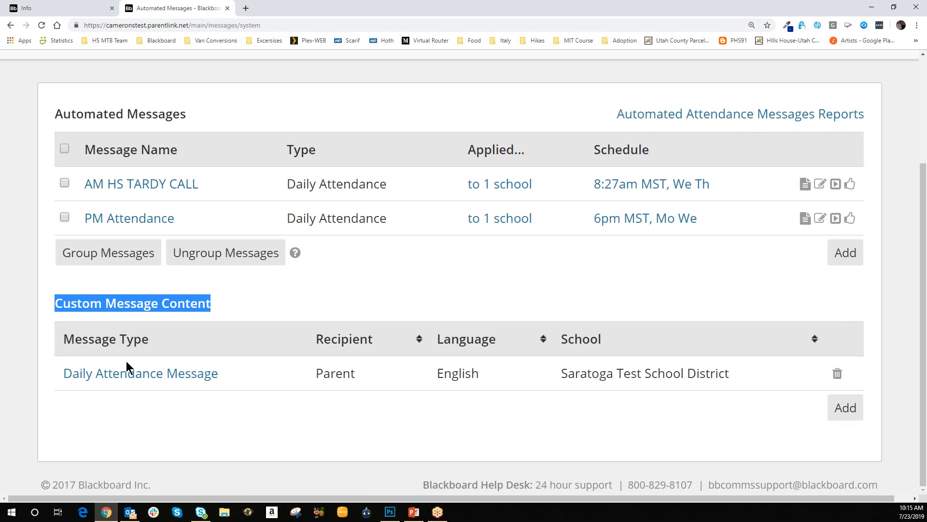
Open the custom Daily Attendance Message for editing and display its preview
click(162, 378)
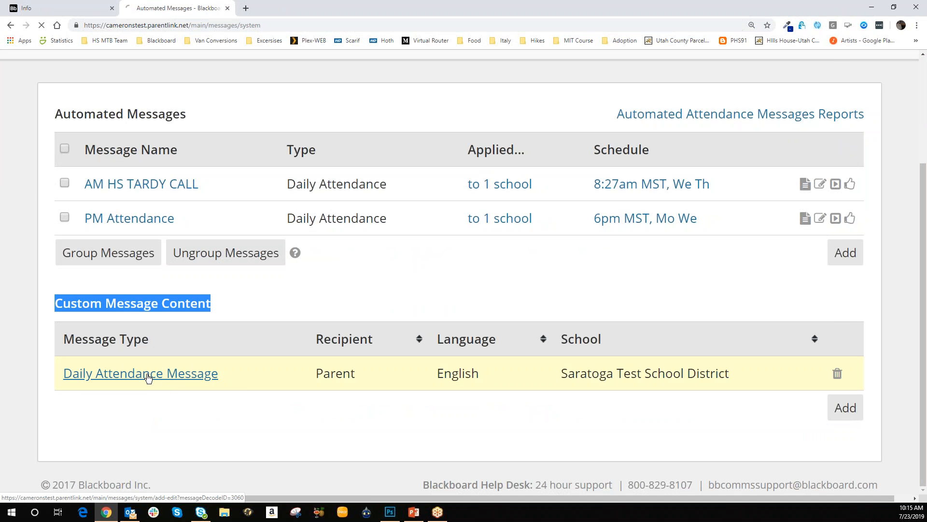
scroll(160, 377, down, 2)
scroll(81, 376, down, 8)
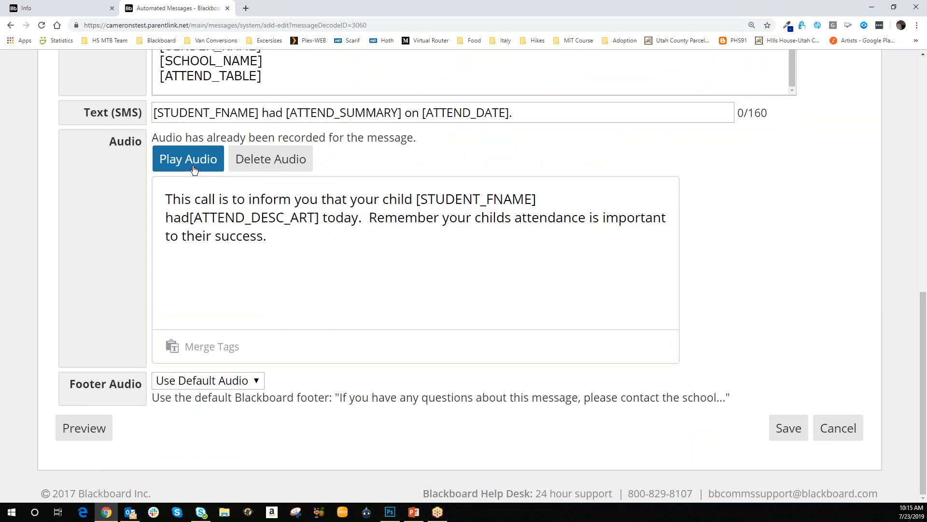
click(90, 436)
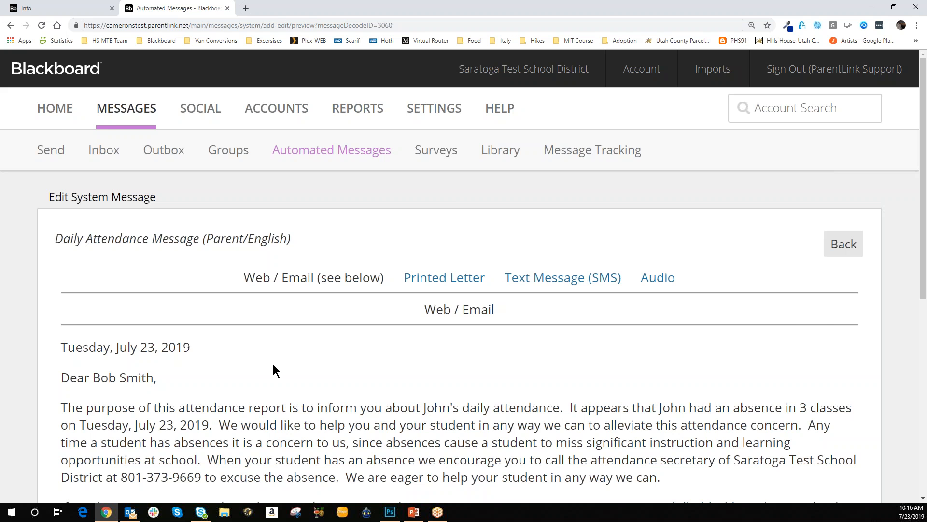
Examine how the merge tags are filled in the Web / Email preview, including the date, greeting and attendance secretary's phone number
scroll(273, 364, down, 4)
drag(61, 155, 139, 241)
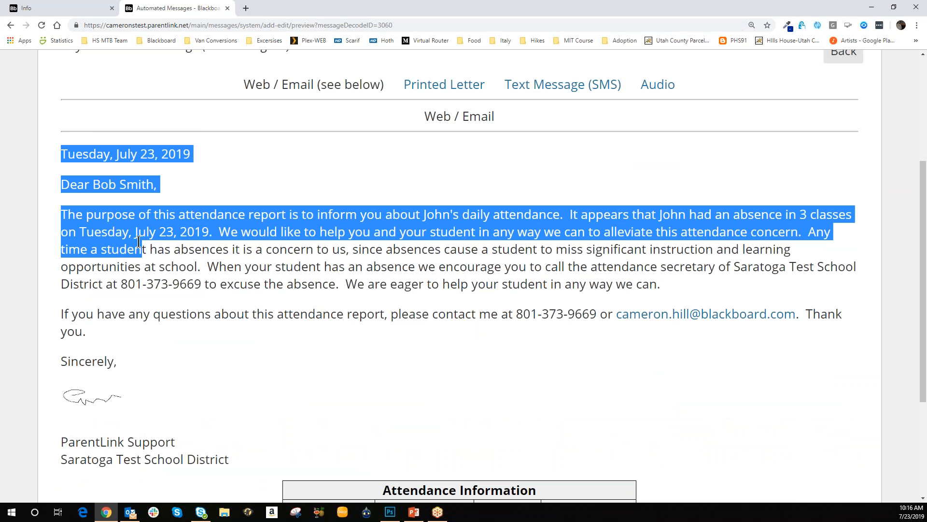
triple_click(90, 184)
drag(121, 284, 201, 281)
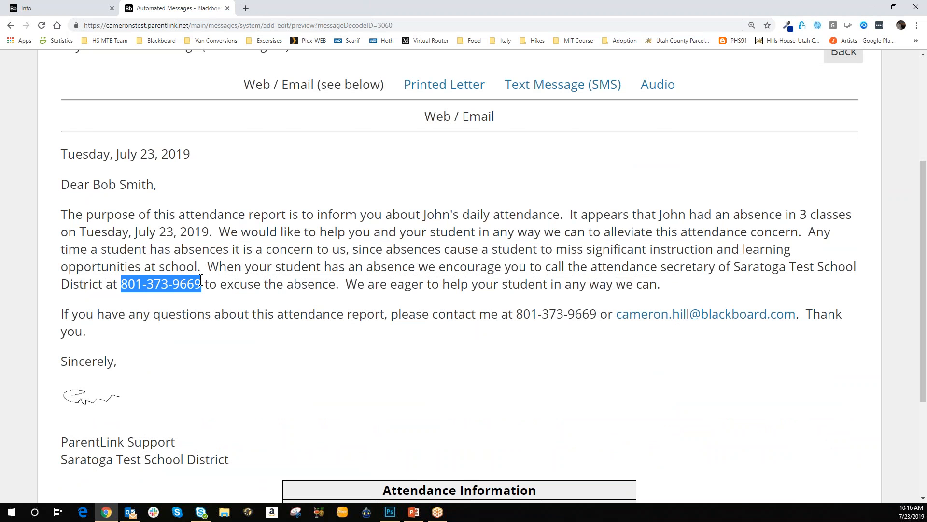
scroll(230, 275, up, 4)
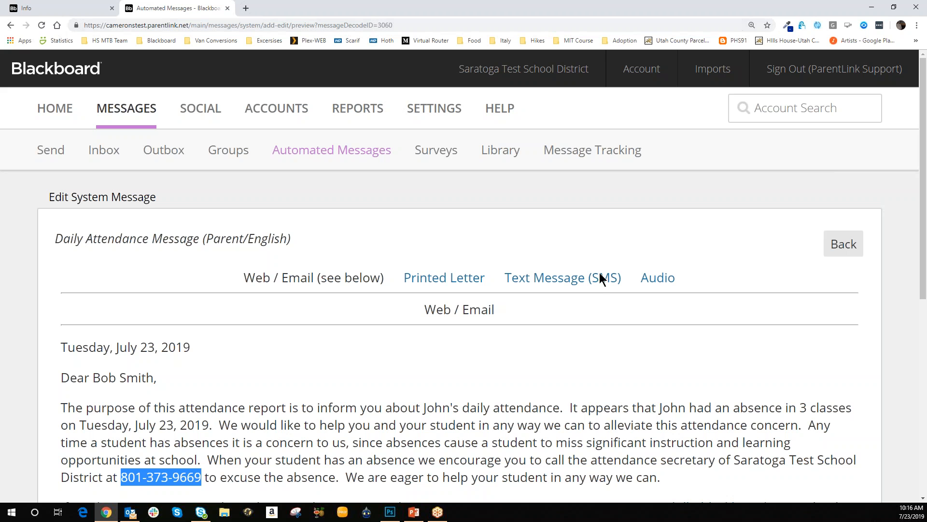
Return from the preview to the message editor and play the recorded audio
click(835, 243)
scroll(460, 305, down, 5)
click(192, 396)
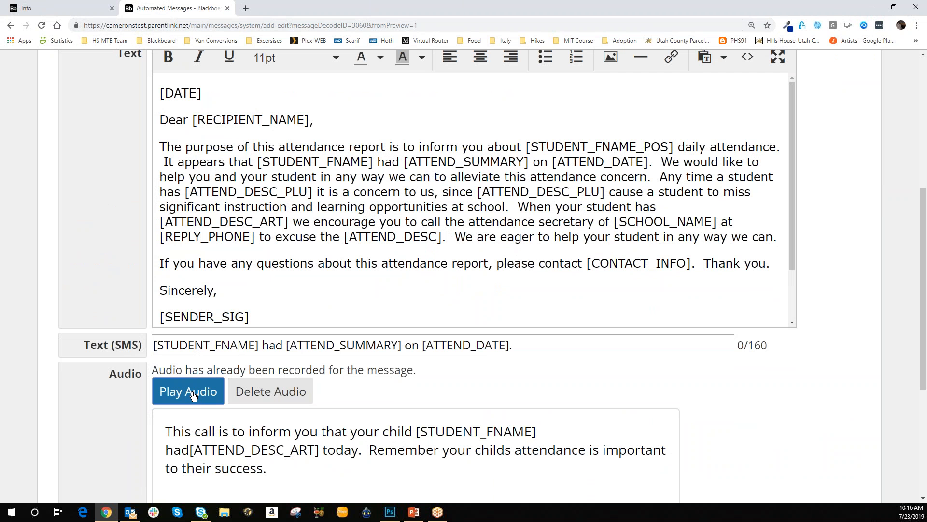
scroll(79, 401, down, 5)
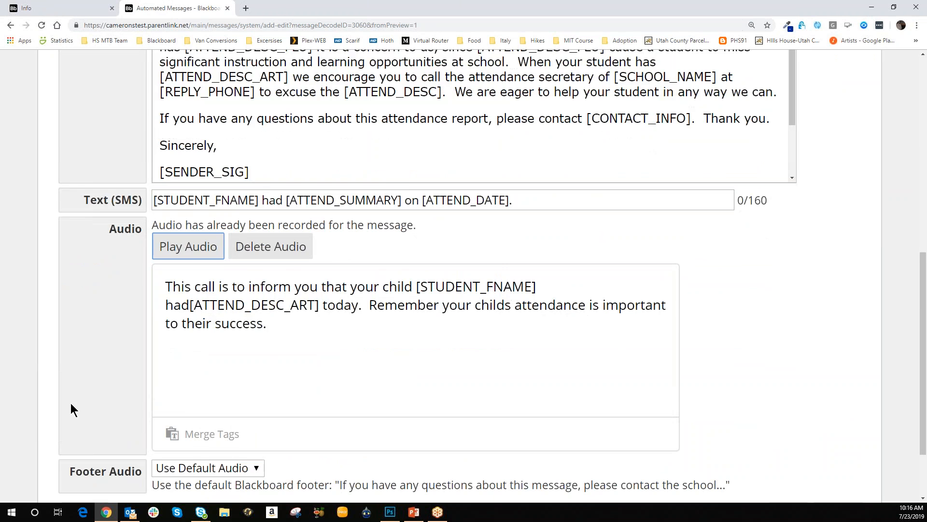
scroll(69, 410, up, 4)
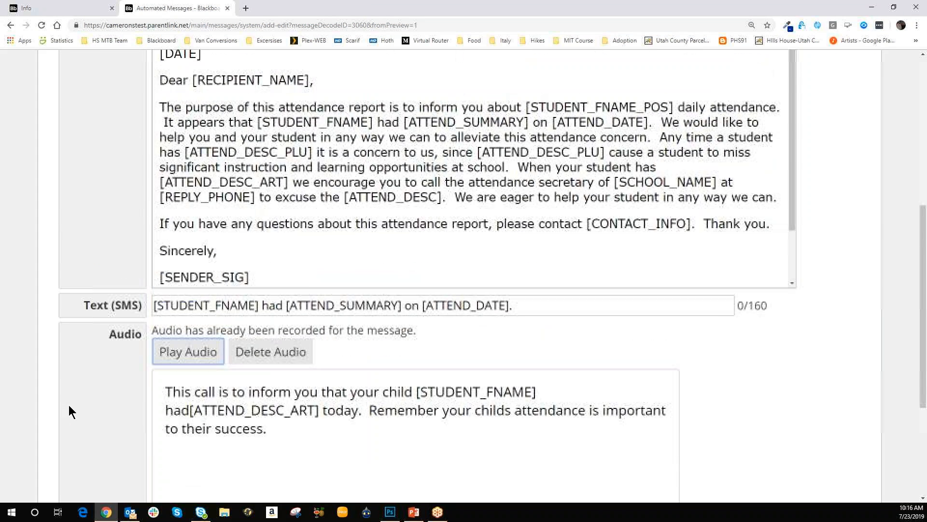
click(185, 357)
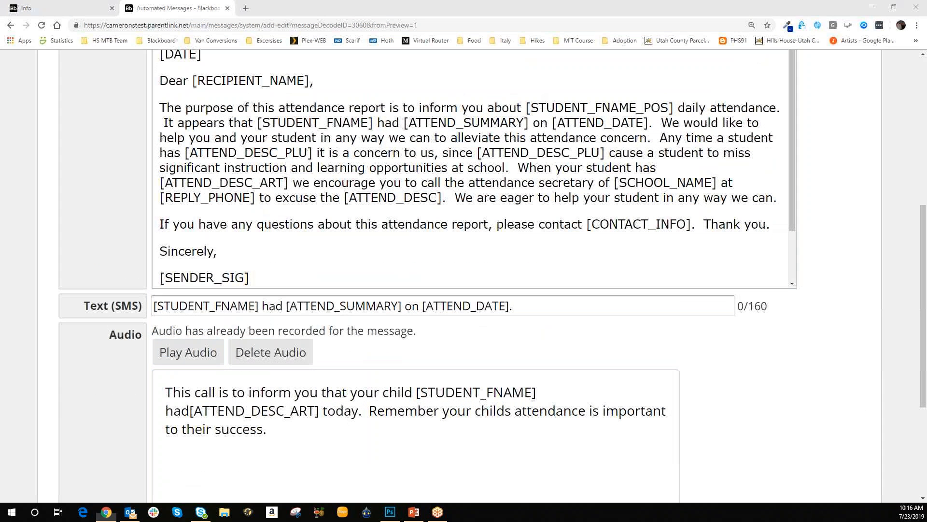
Save the Daily Attendance Message with the default footer audio
scroll(193, 360, down, 2)
scroll(176, 356, down, 2)
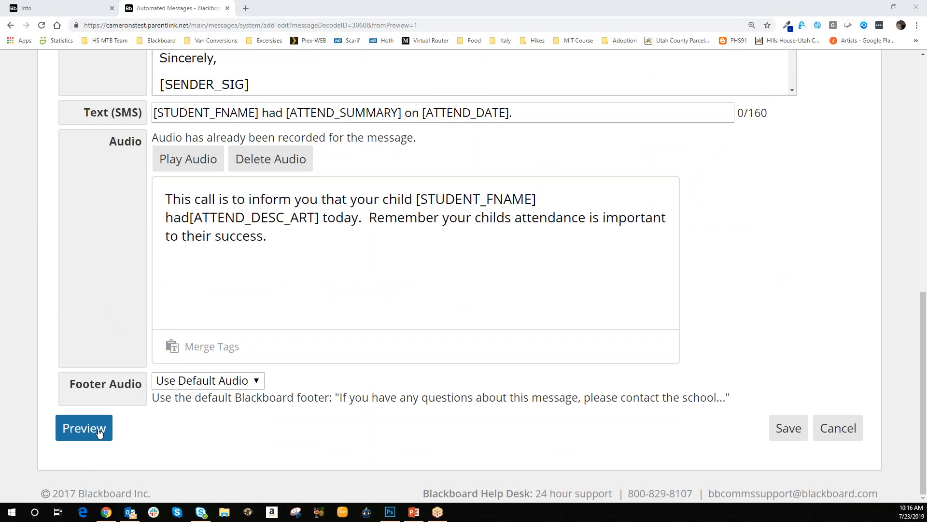
click(787, 425)
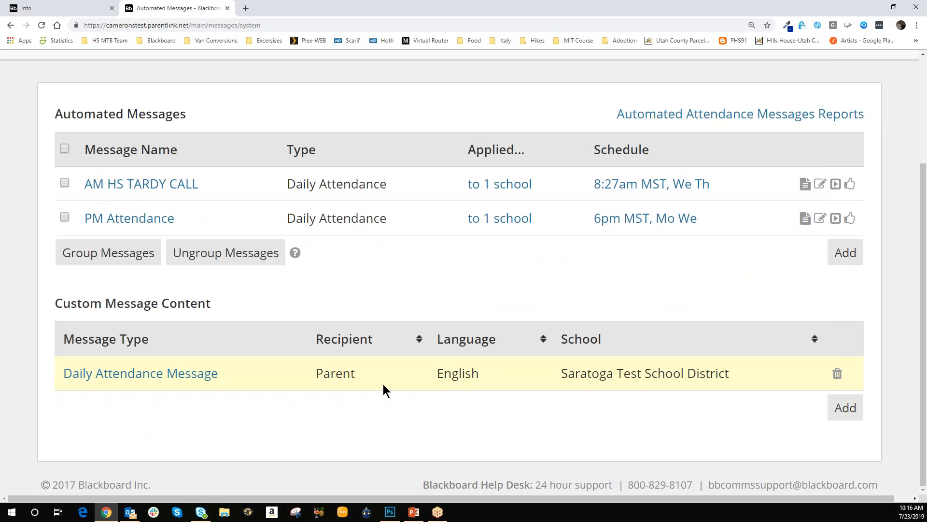
Check the message type and school of the saved entry in the Custom Message Content list
drag(59, 375, 220, 379)
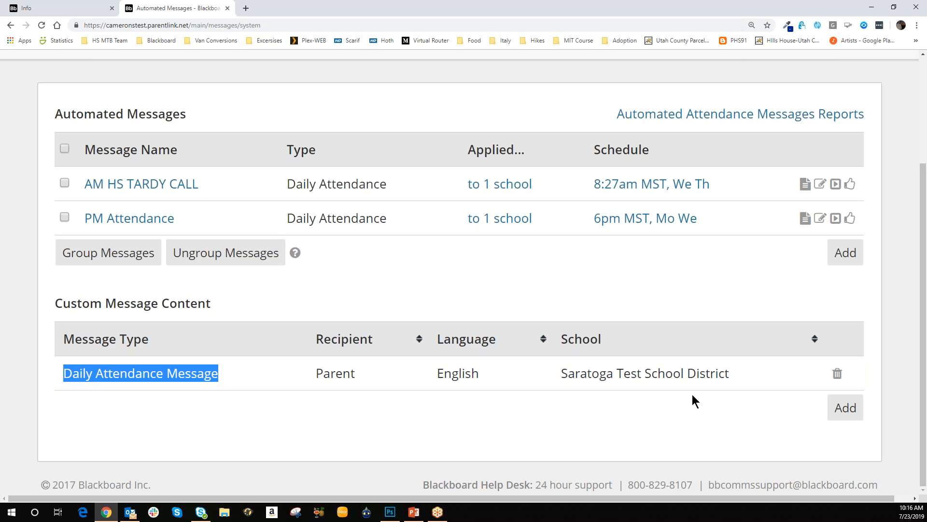
scroll(692, 401, up, 1)
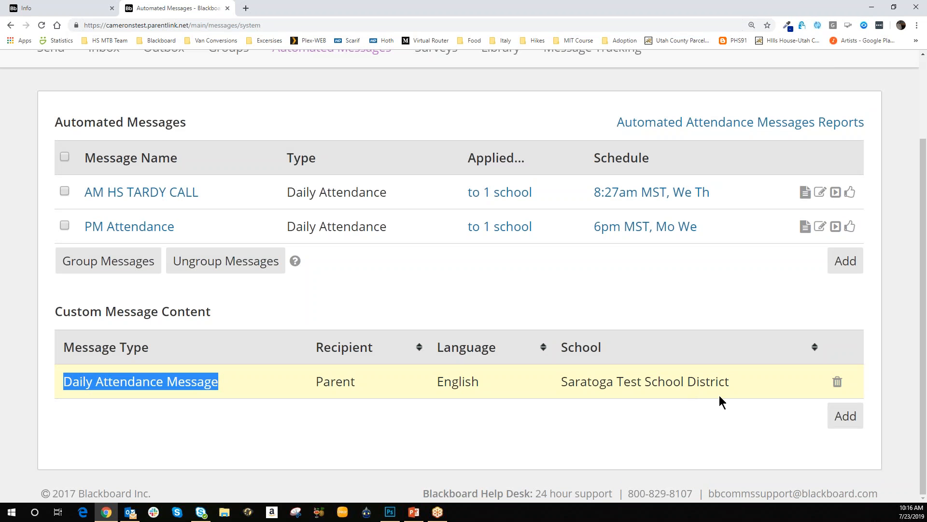
drag(561, 386, 714, 389)
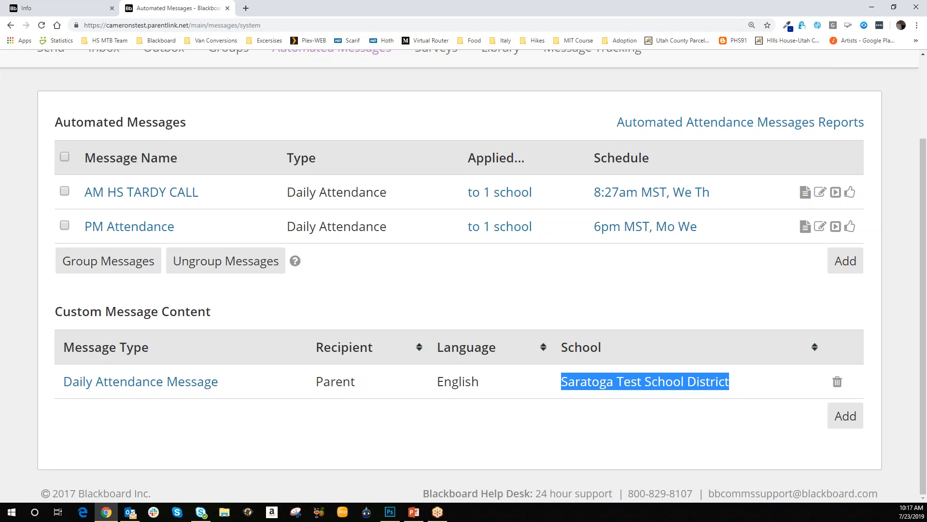
Open the Blackboard Community Engagement help site for administrators
scroll(355, 152, up, 3)
click(492, 111)
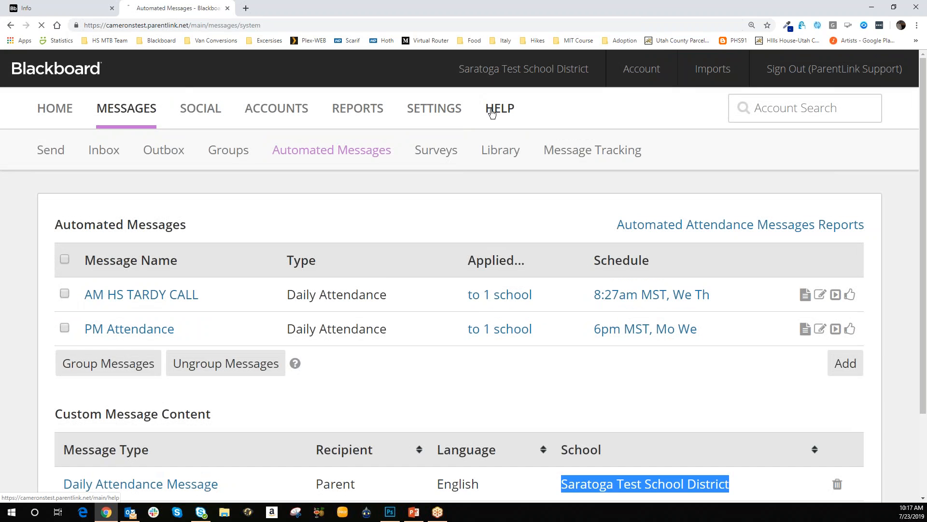
click(123, 259)
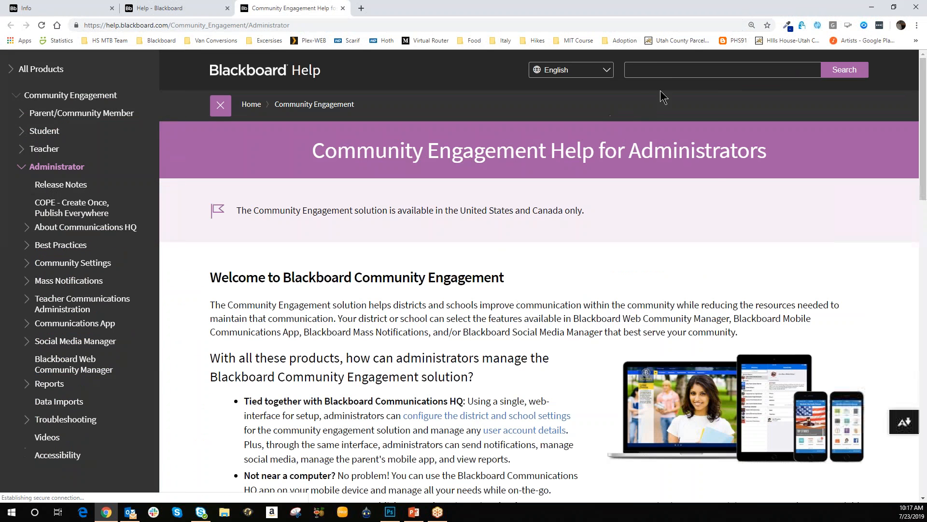
Search the Blackboard Help site for "Automated Message"
click(671, 71)
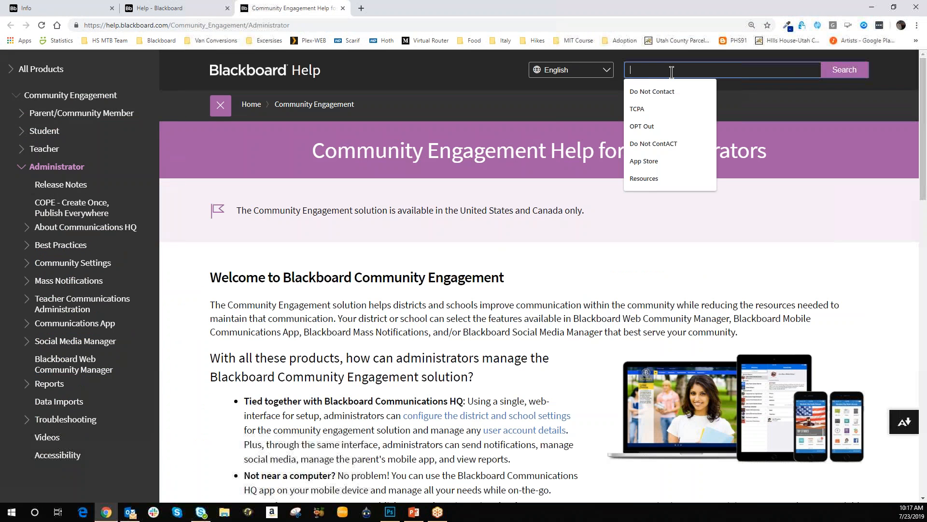
text(Autoamted)
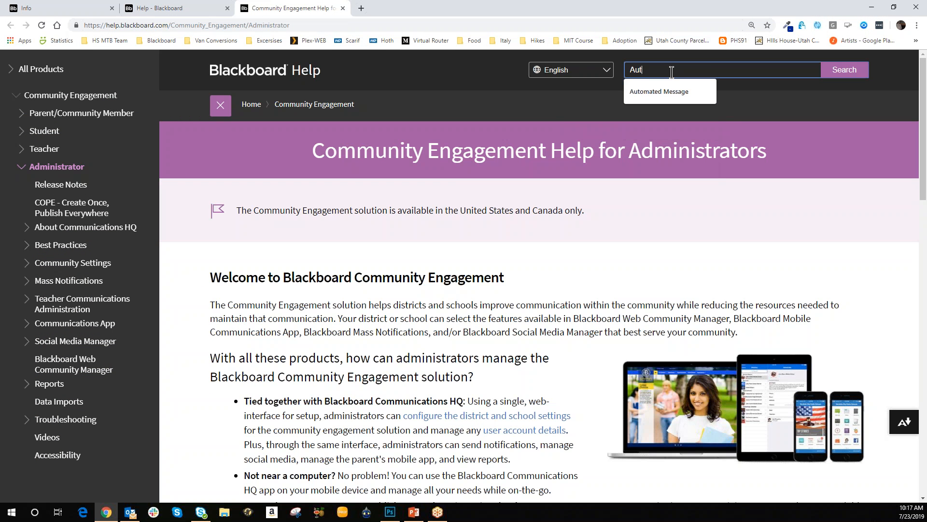
key(BackSpace)
key(BackSpace)
key(BackSpace)
key(BackSpace)
key(BackSpace)
key(BackSpace)
text(mat)
key(Down)
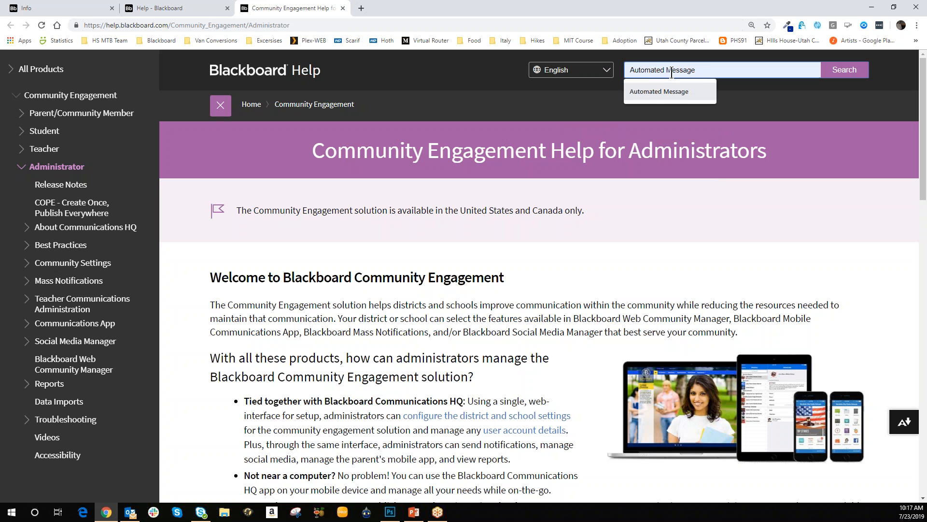
key(Return)
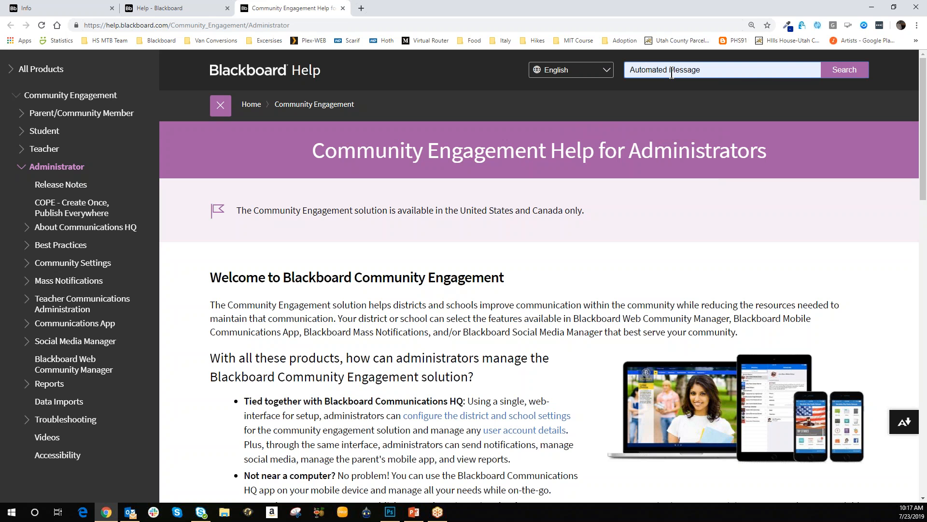
click(837, 75)
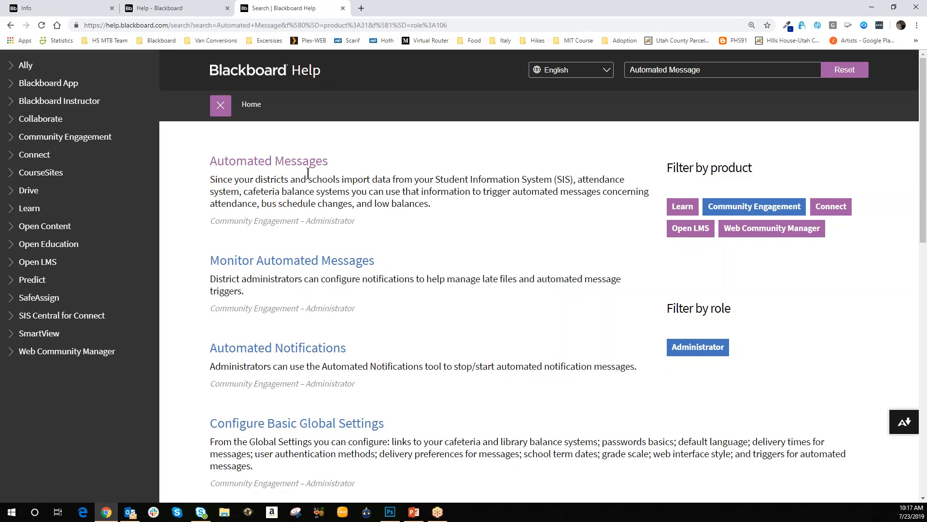
Open the Automated Messages help article and review the Set automated messages instructions and the message type descriptions
click(294, 167)
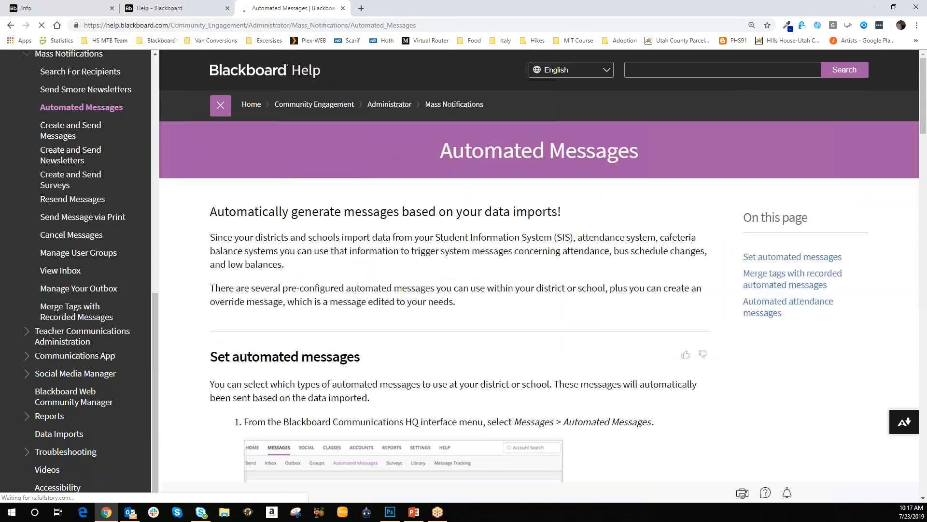
scroll(286, 193, down, 5)
scroll(464, 275, down, 8)
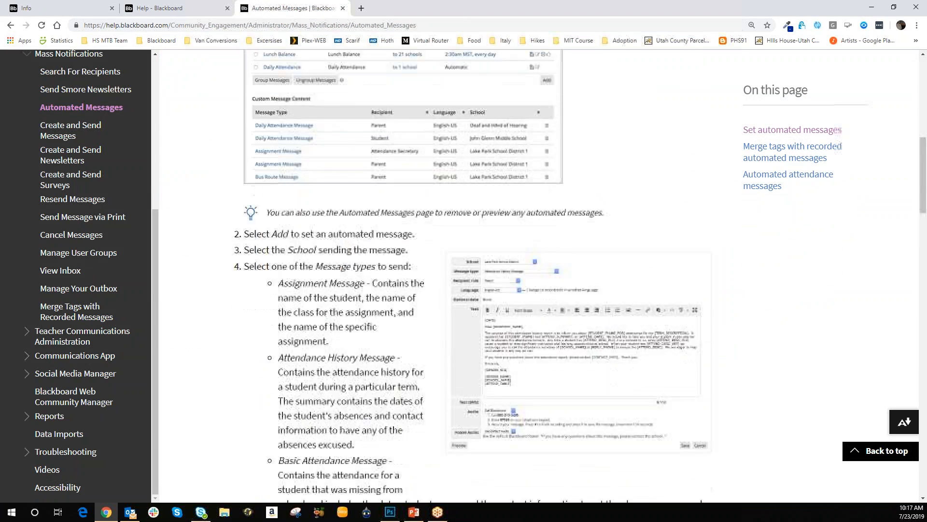
scroll(464, 275, up, 2)
scroll(464, 275, up, 9)
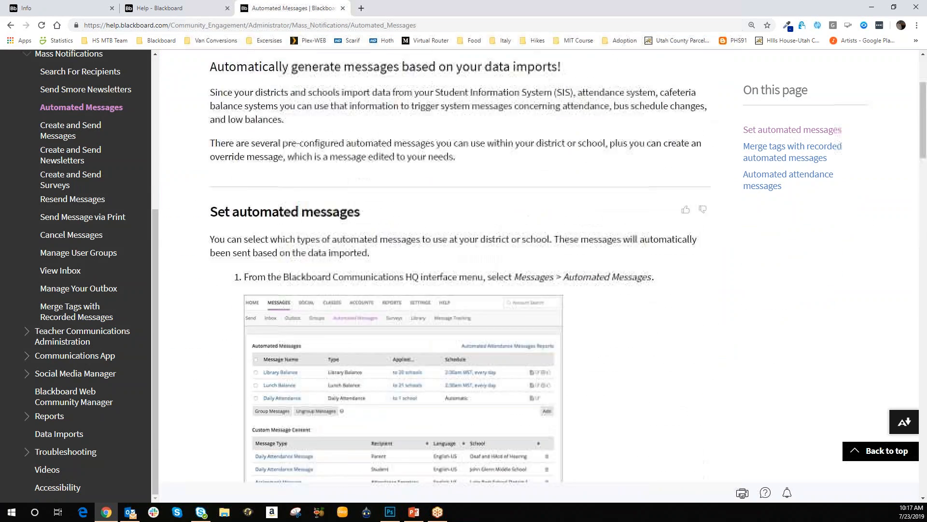
scroll(463, 275, down, 8)
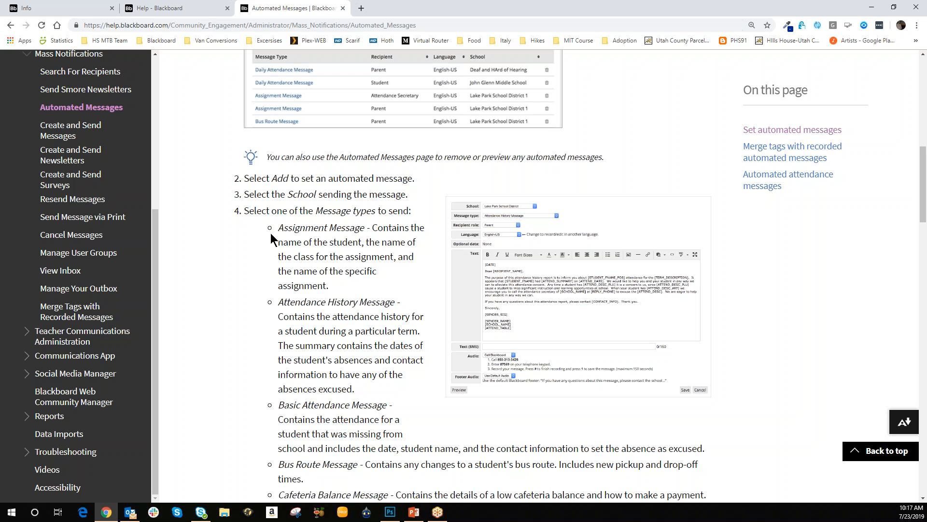
scroll(271, 233, up, 3)
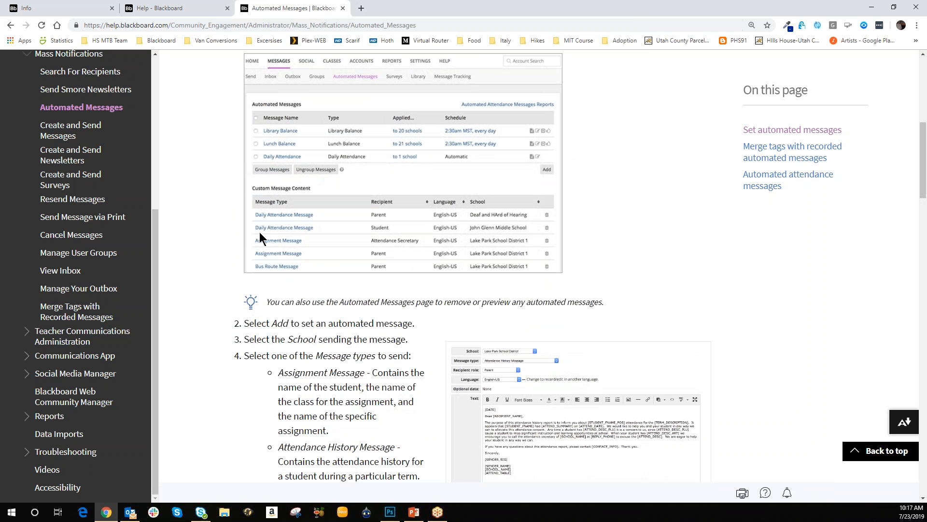